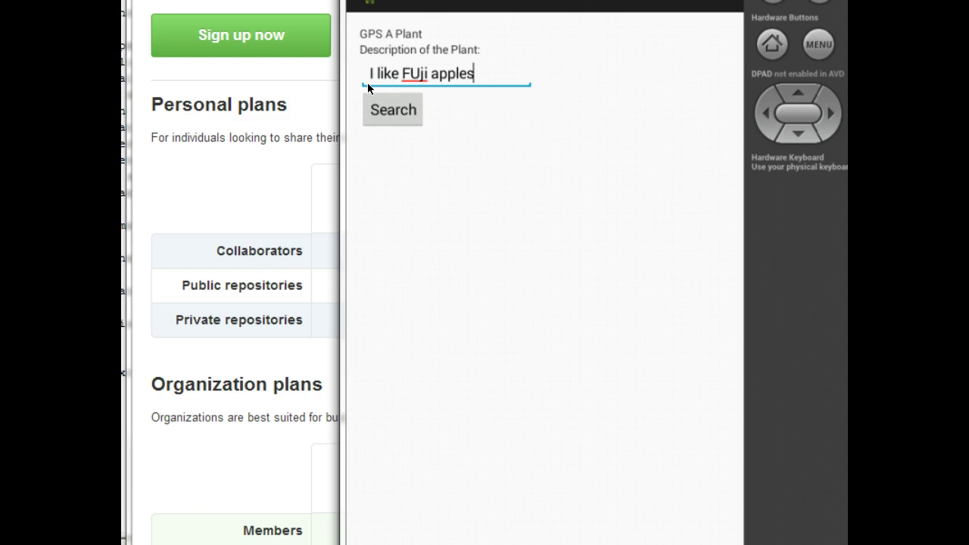
Correct 'FUji' to 'Fuji' in the description and search to show the 'I like Fuji apples3' toast
left_click(387, 87)
left_click(399, 106)
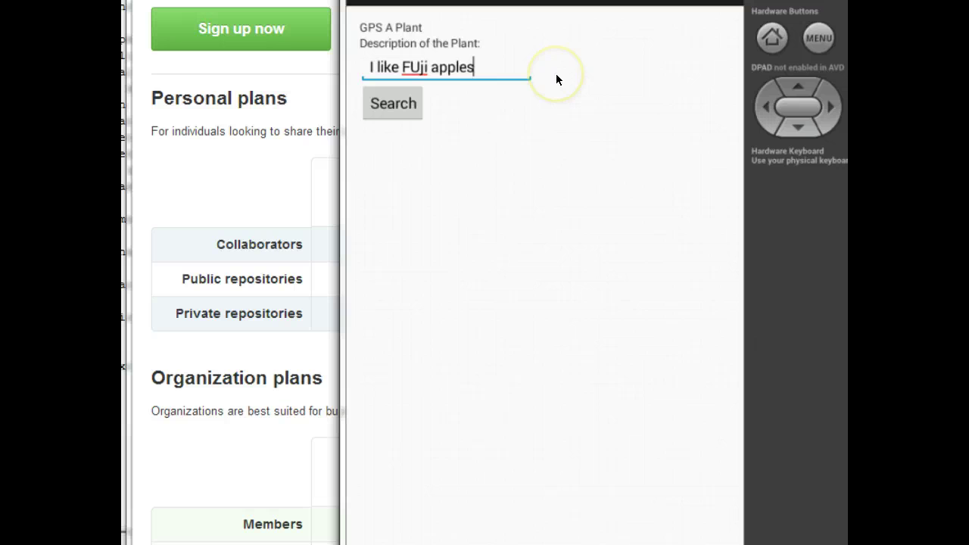
left_click(417, 67)
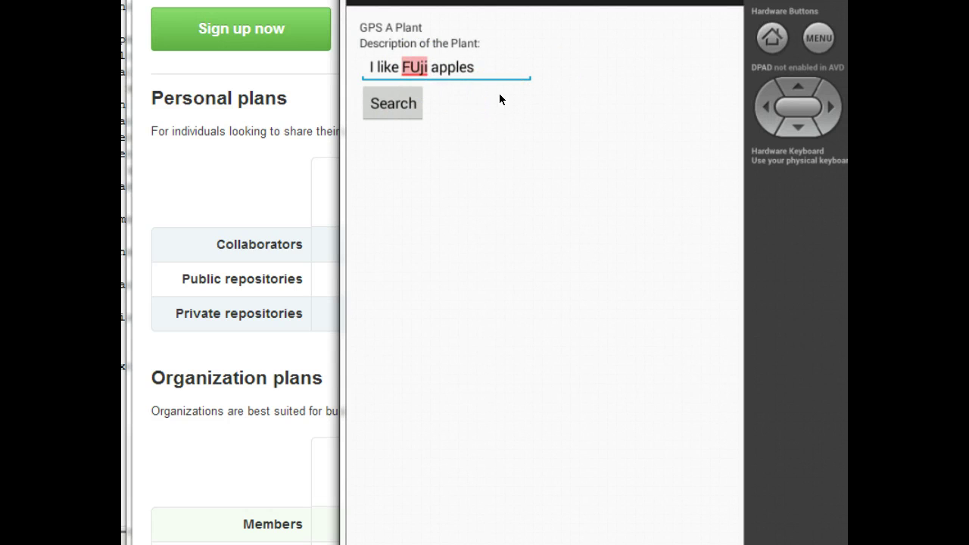
key("BackSpace")
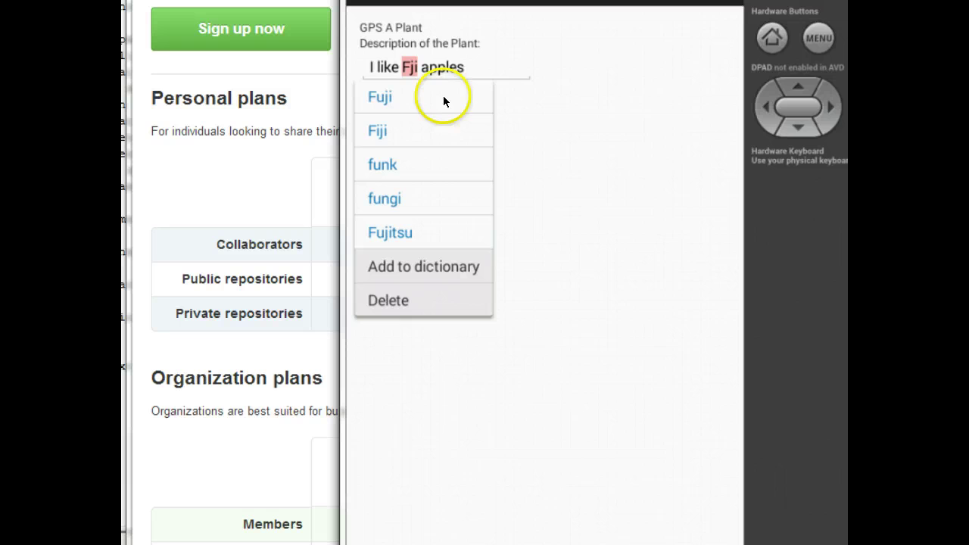
left_click(386, 103)
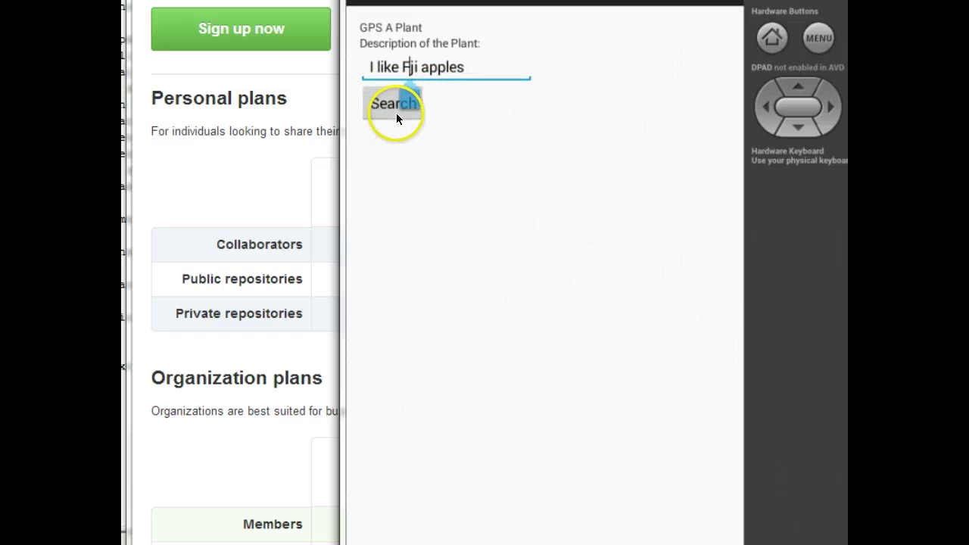
type("u")
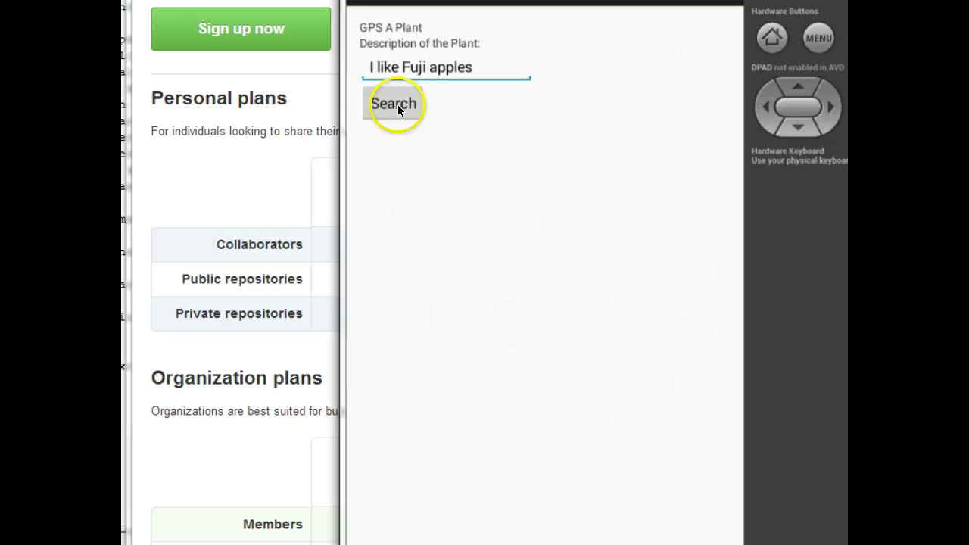
left_click(397, 105)
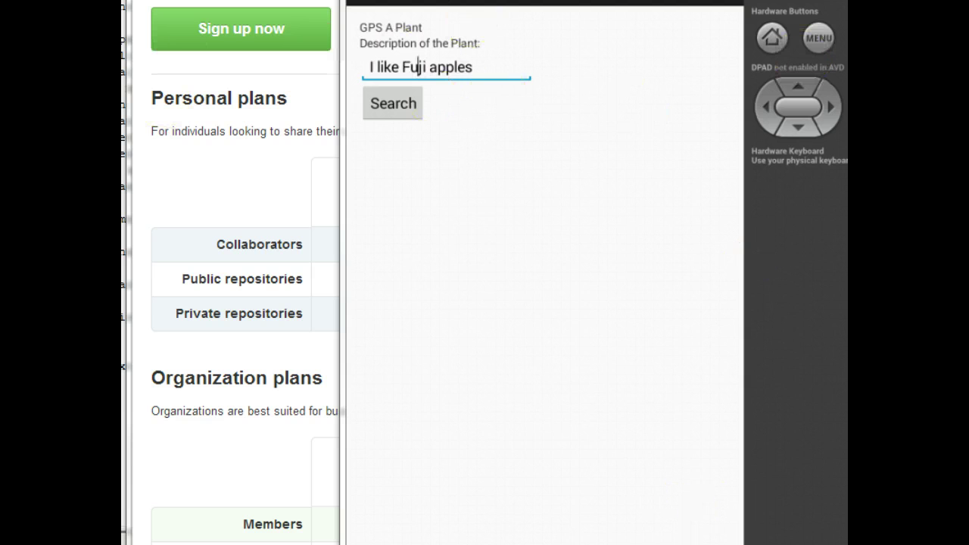
Tap an empty area of the app to take focus off the description field
left_click(498, 330)
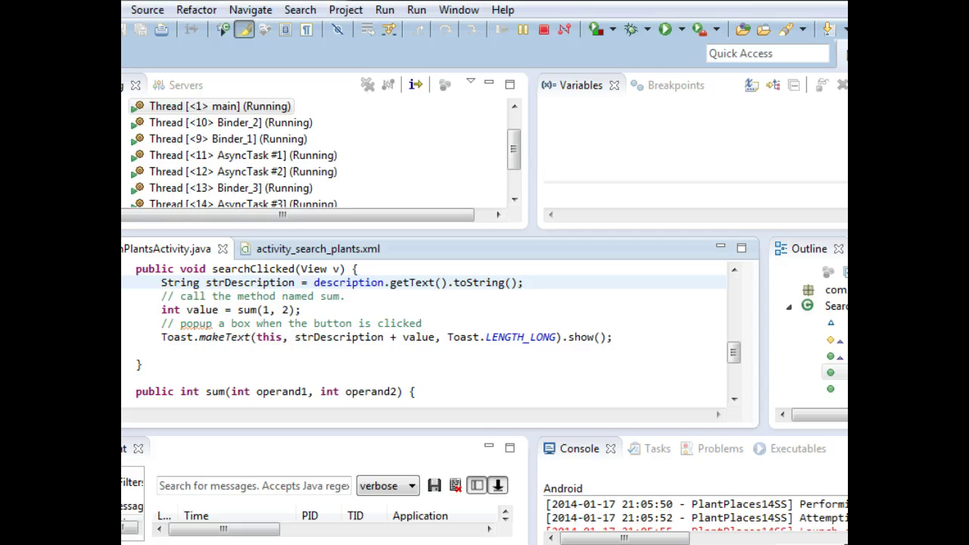
Switch to the Java perspective, bring up PlantPlaces14SS project options, and mark line 35's makeText call
left_click(780, 50)
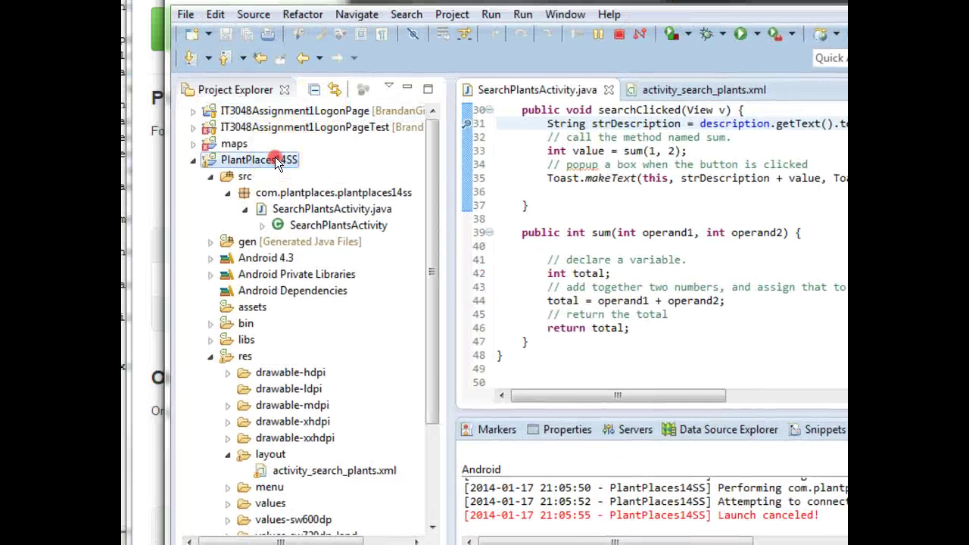
right_click(277, 160)
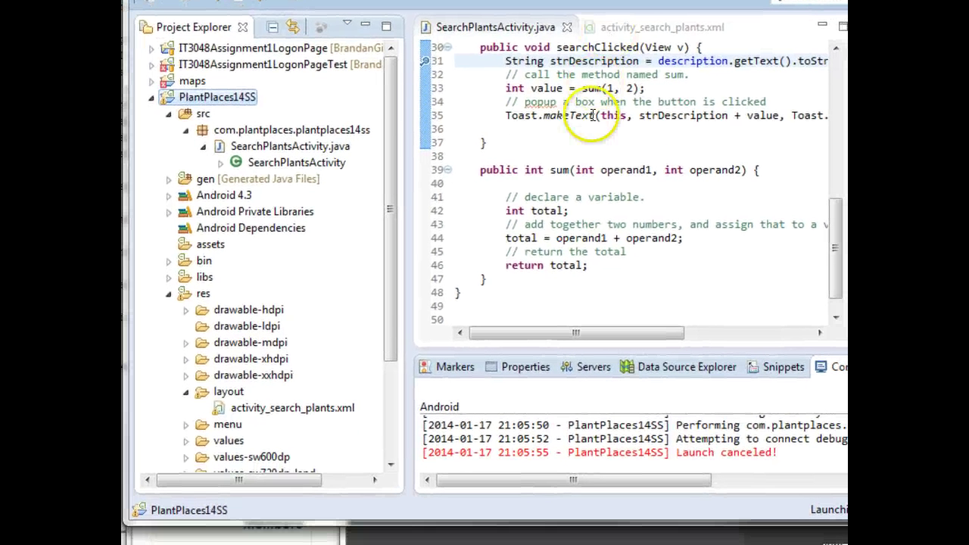
left_click(599, 161)
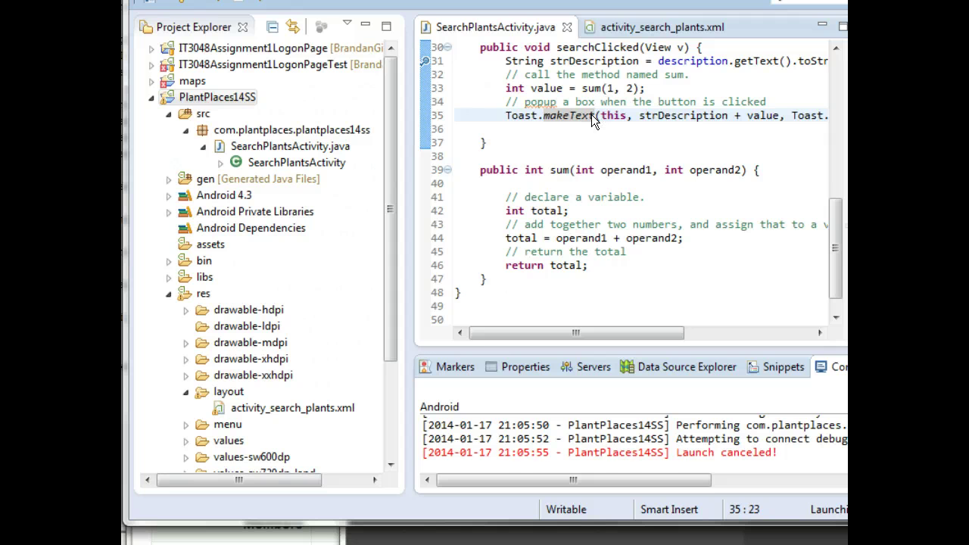
Maximize the SearchPlantsActivity.java editor and highlight public, void and searchClicked in the declaration
key("ctrl+m")
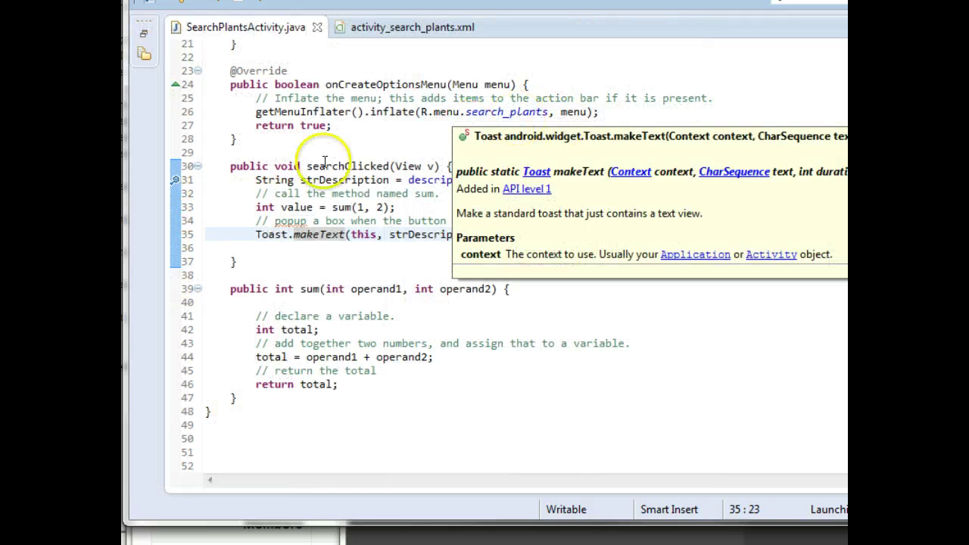
left_click(324, 166)
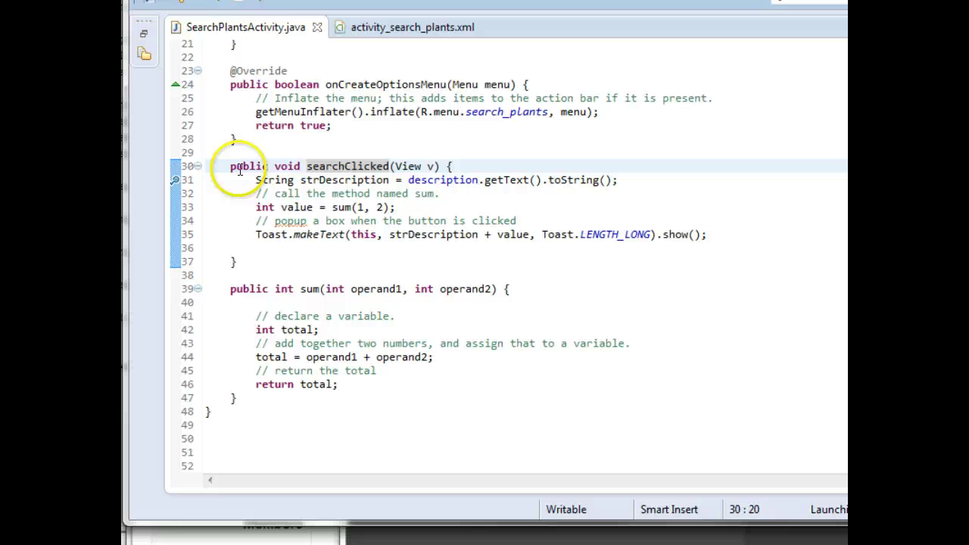
left_click_drag(230, 166, 442, 166)
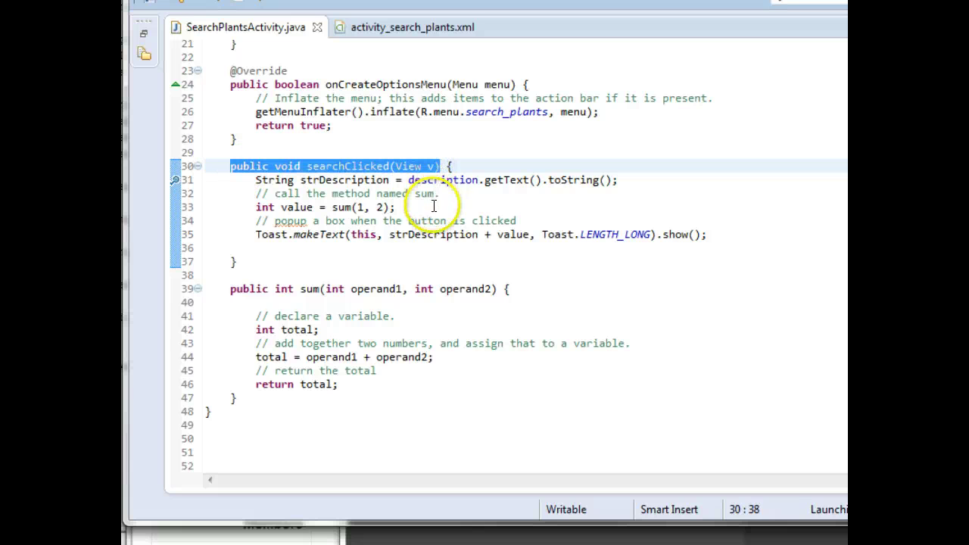
left_click(261, 182)
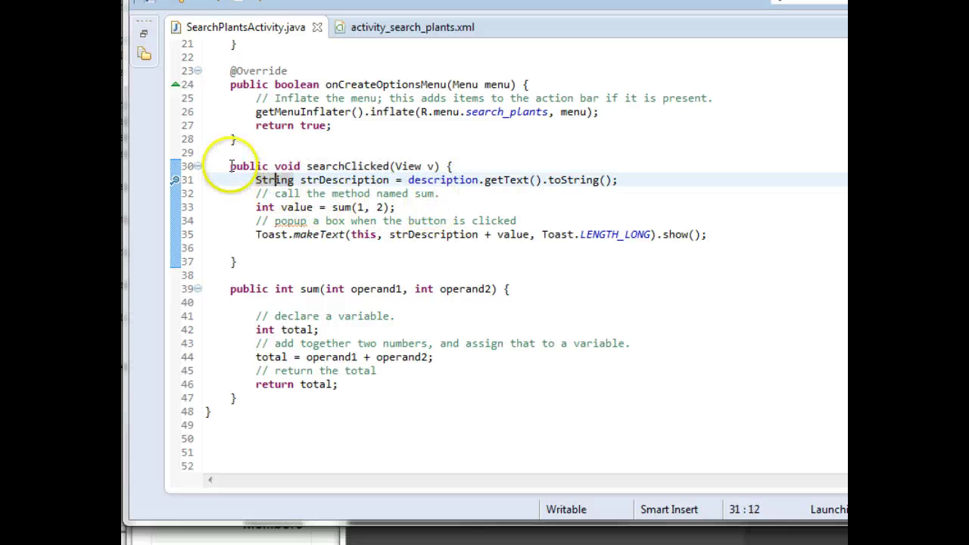
left_click_drag(230, 166, 279, 166)
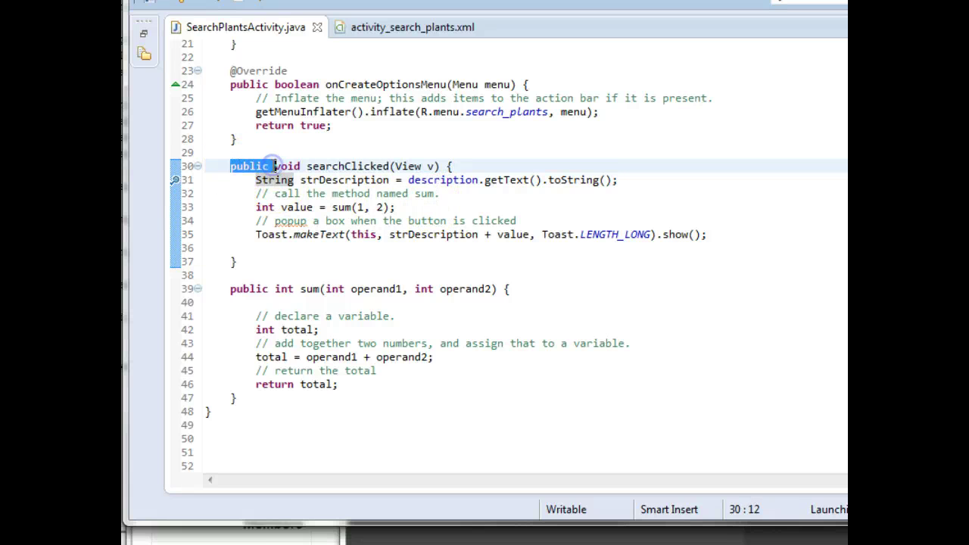
left_click(276, 166)
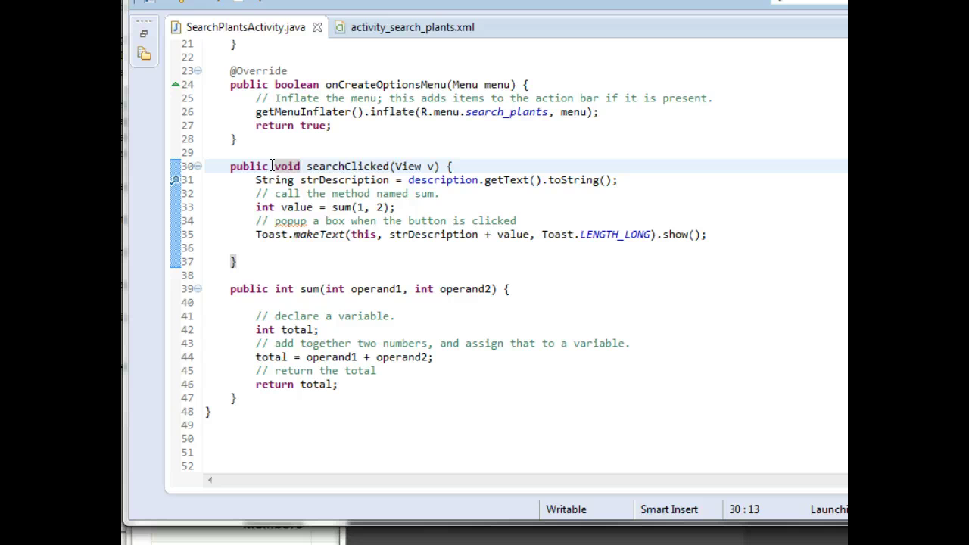
left_click_drag(274, 165, 434, 166)
left_click(307, 166)
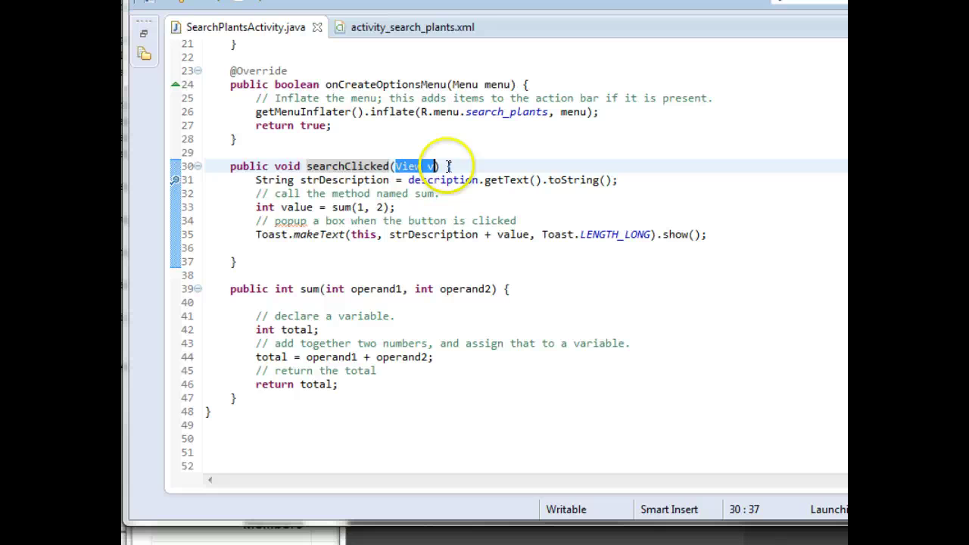
left_click(454, 220)
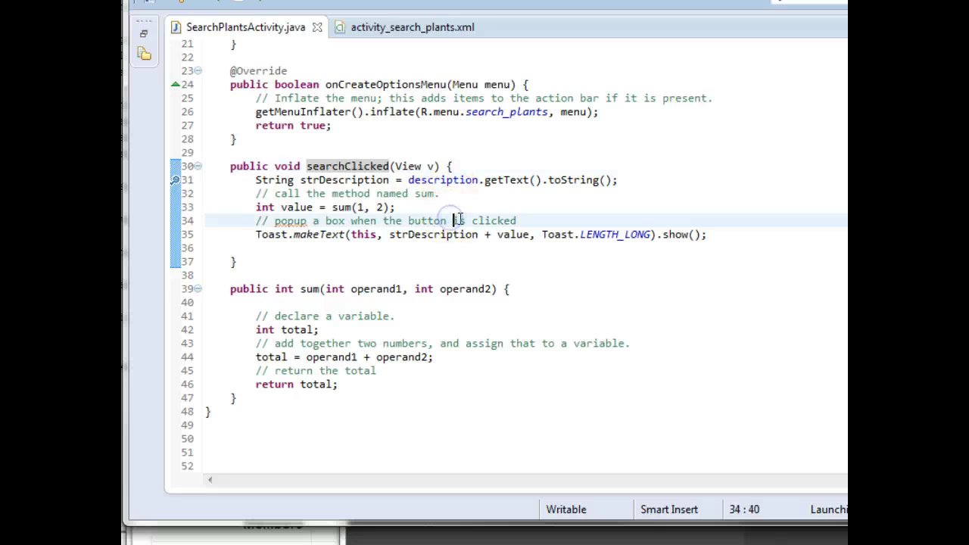
Confirm the Search button's OnClick property is searchClicked, cancel, and return to SearchPlantsActivity.java
left_click(392, 30)
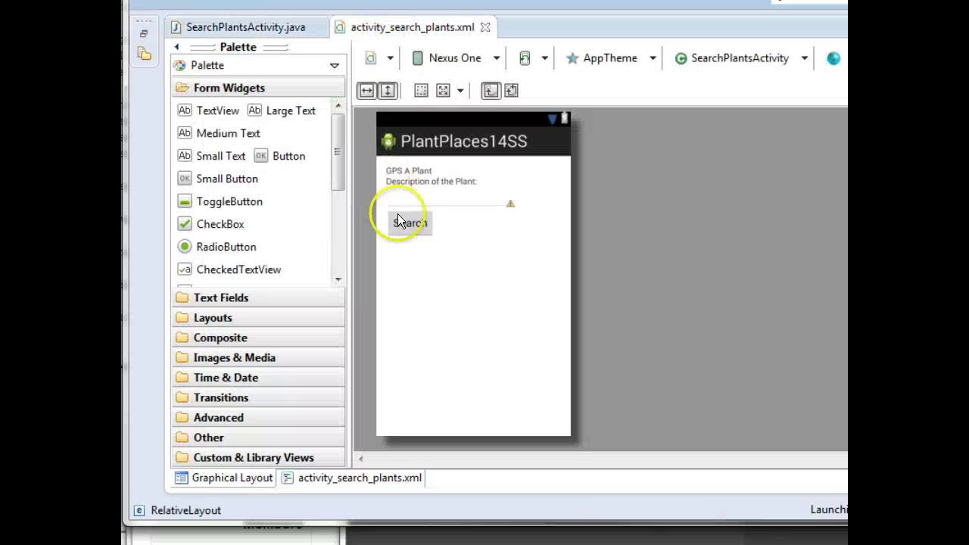
right_click(403, 220)
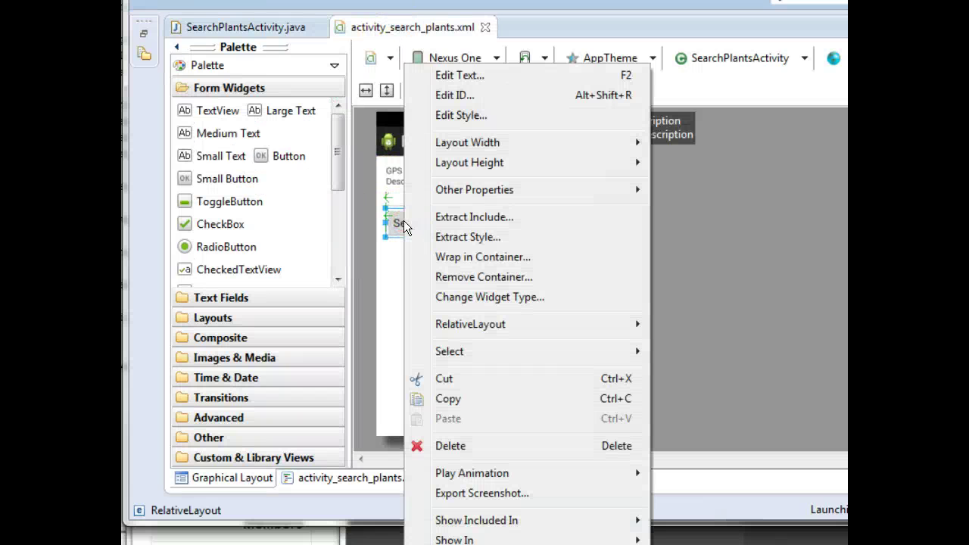
mouse_move(475, 190)
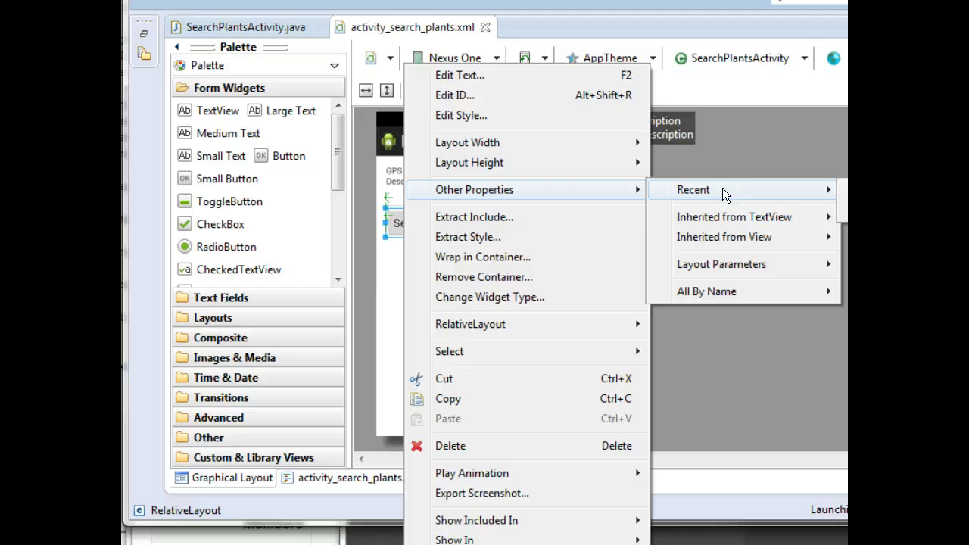
left_click(734, 296)
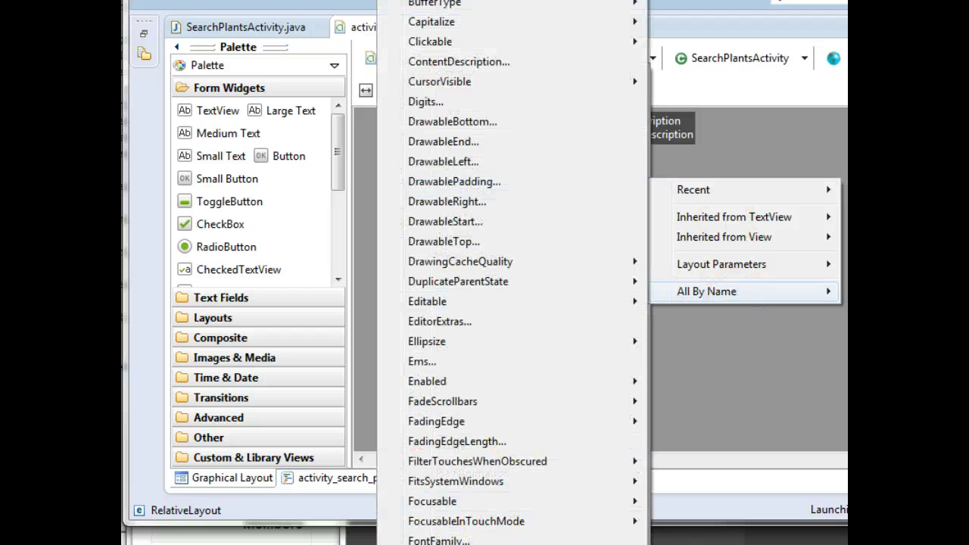
scroll(523, 302, "down", 2)
scroll(523, 303, "down", 3)
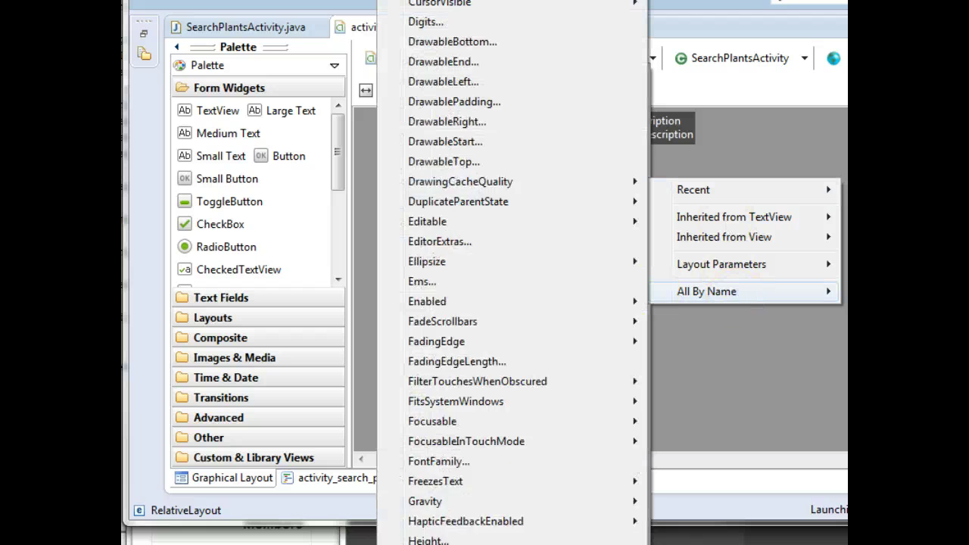
scroll(522, 303, "down", 2)
scroll(522, 302, "down", 2)
scroll(522, 303, "down", 3)
scroll(522, 302, "down", 3)
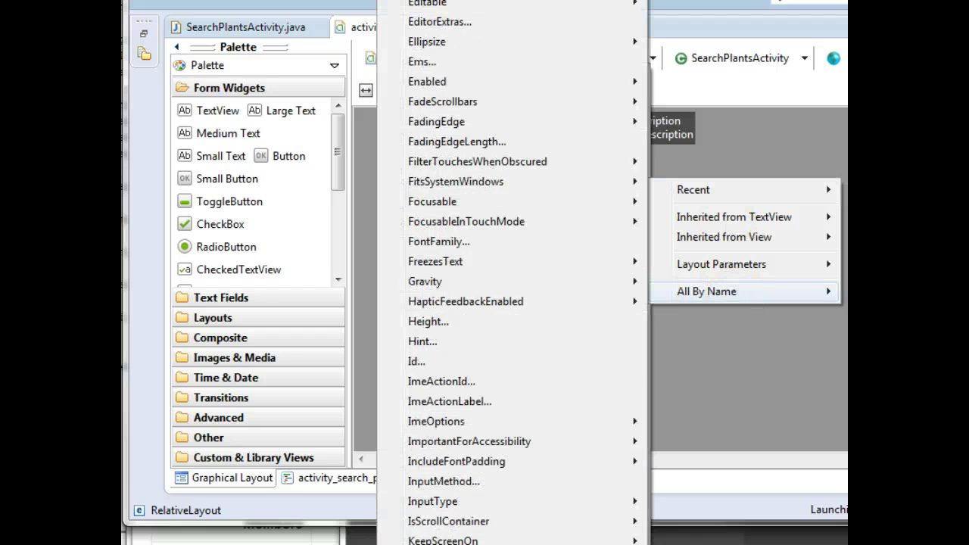
scroll(523, 302, "down", 2)
scroll(522, 303, "down", 3)
scroll(523, 303, "down", 2)
scroll(522, 302, "down", 3)
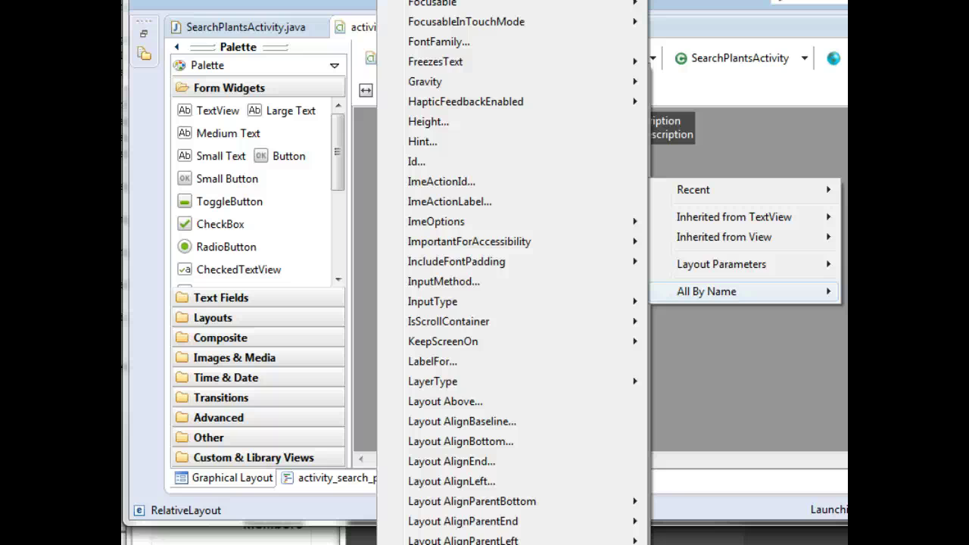
scroll(523, 303, "down", 3)
scroll(522, 302, "down", 2)
scroll(522, 303, "down", 3)
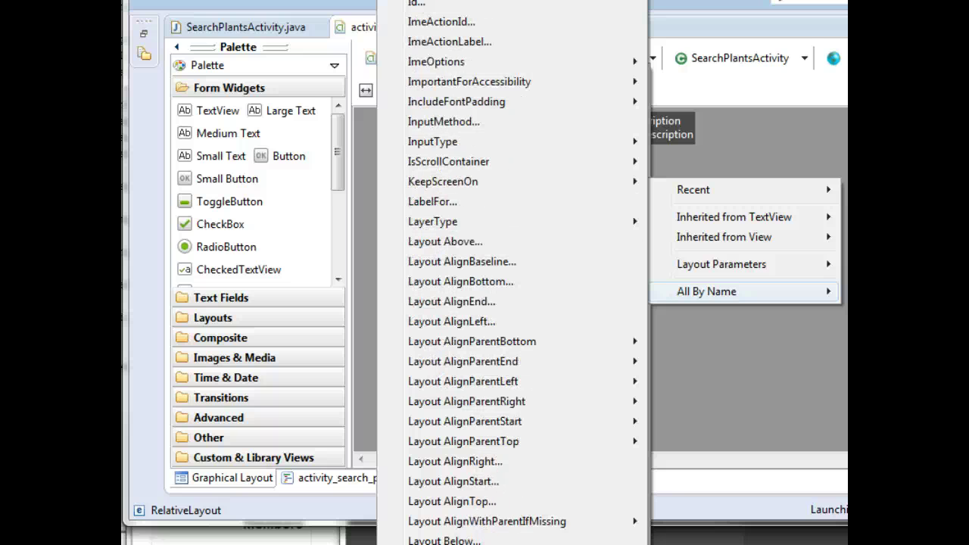
scroll(522, 302, "down", 2)
scroll(522, 303, "down", 3)
scroll(523, 303, "down", 2)
scroll(523, 303, "down", 3)
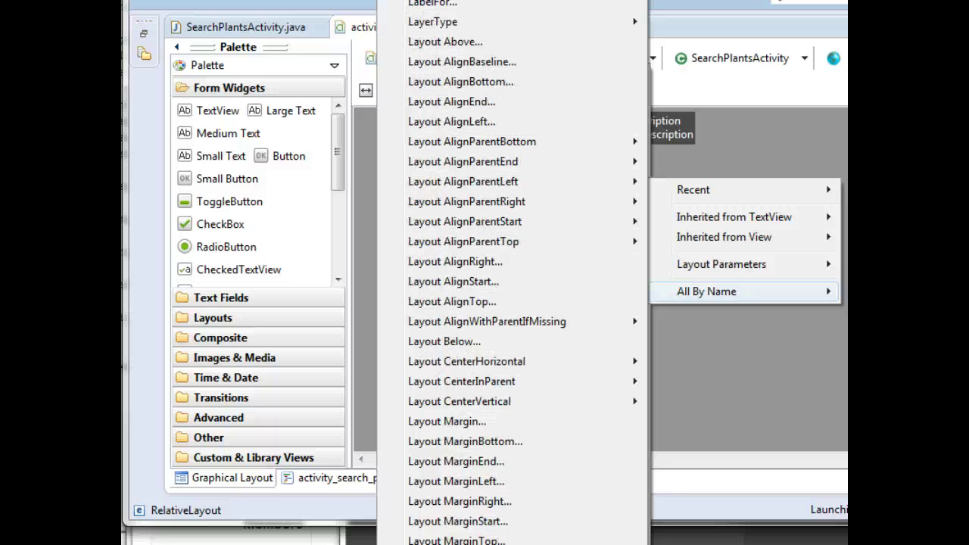
scroll(522, 303, "down", 2)
scroll(523, 303, "down", 3)
scroll(523, 303, "down", 3)
scroll(523, 302, "down", 3)
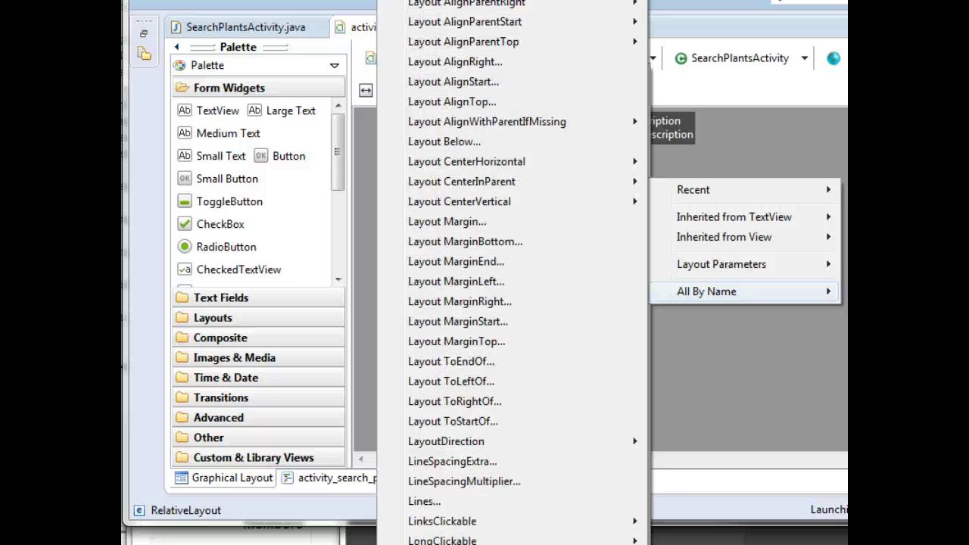
scroll(522, 302, "down", 2)
scroll(523, 303, "down", 3)
scroll(522, 303, "down", 2)
scroll(522, 302, "down", 3)
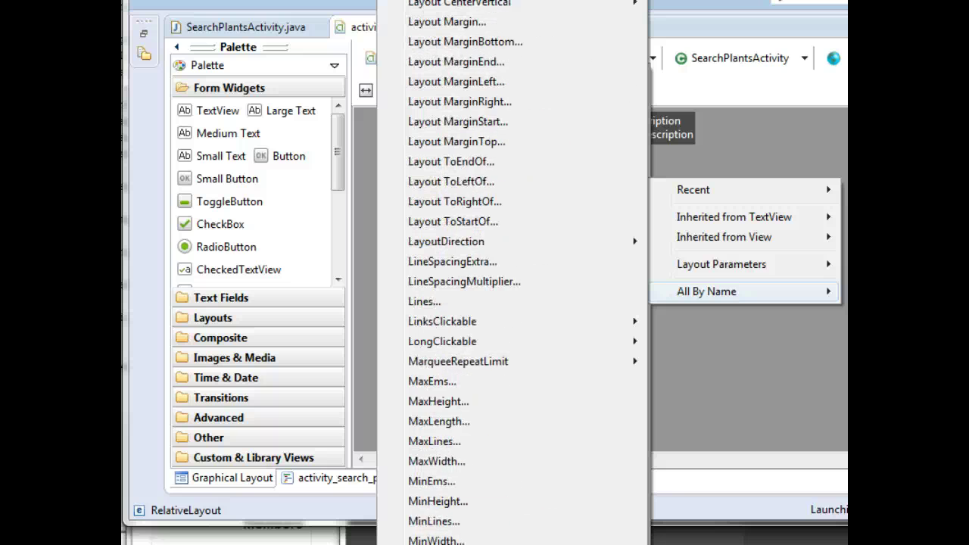
scroll(523, 303, "down", 2)
scroll(522, 303, "down", 3)
scroll(523, 302, "down", 2)
scroll(523, 303, "down", 2)
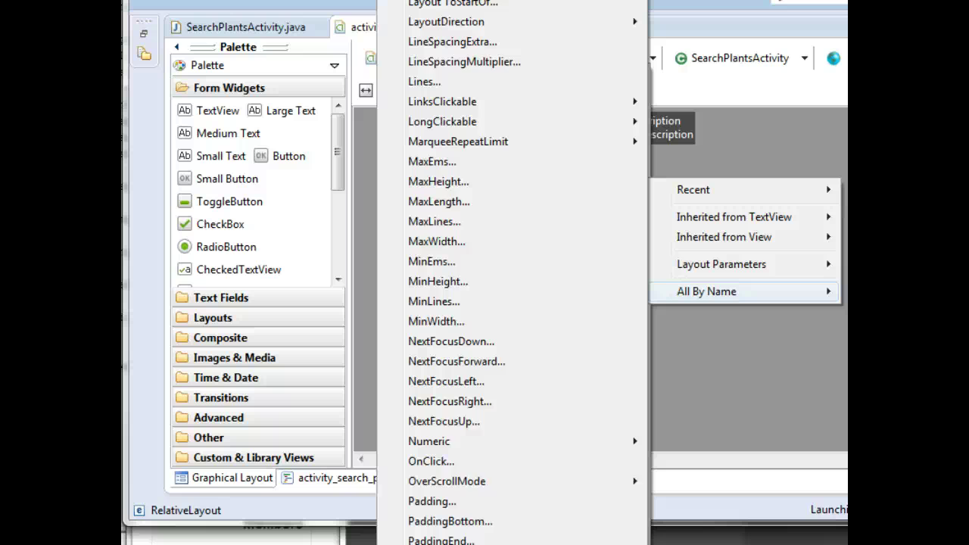
scroll(522, 303, "down", 2)
left_click(431, 441)
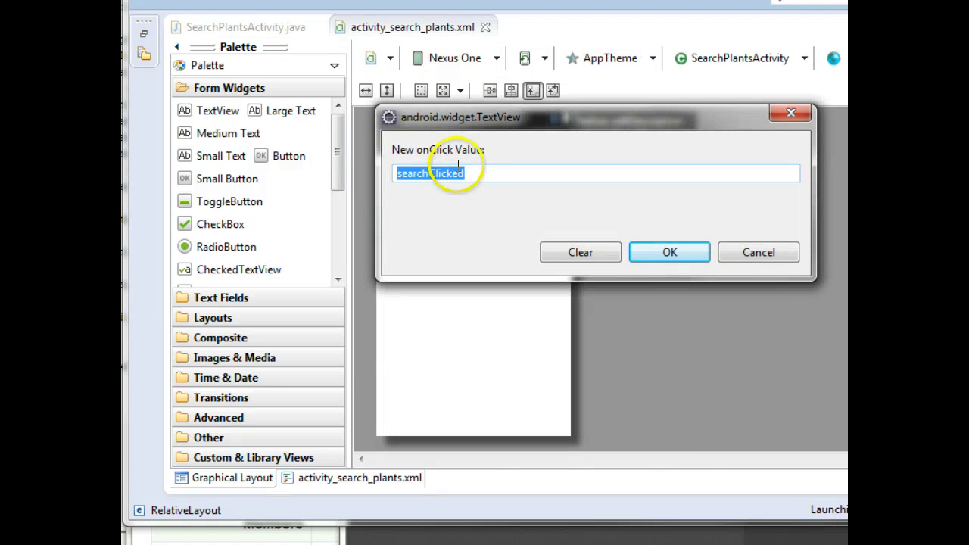
left_click(741, 250)
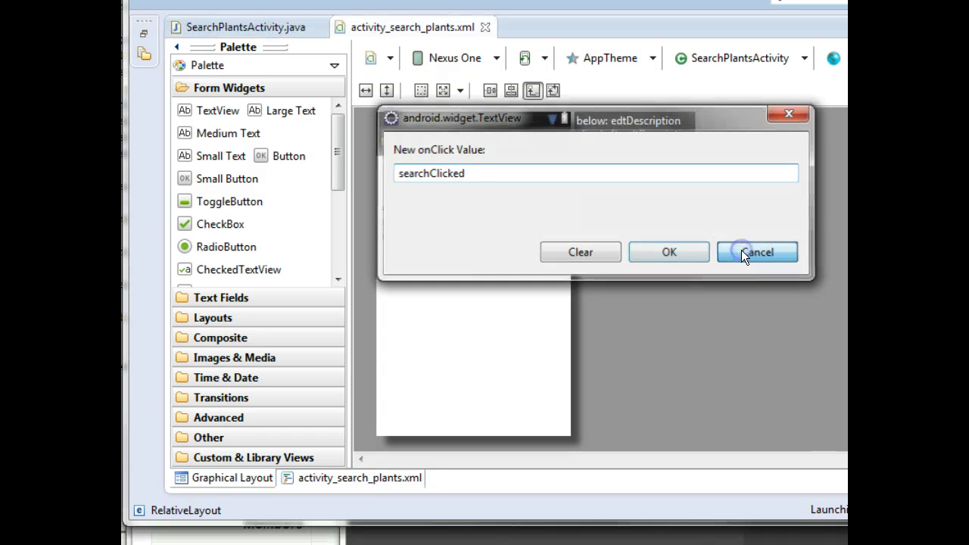
left_click(245, 27)
left_click(453, 220)
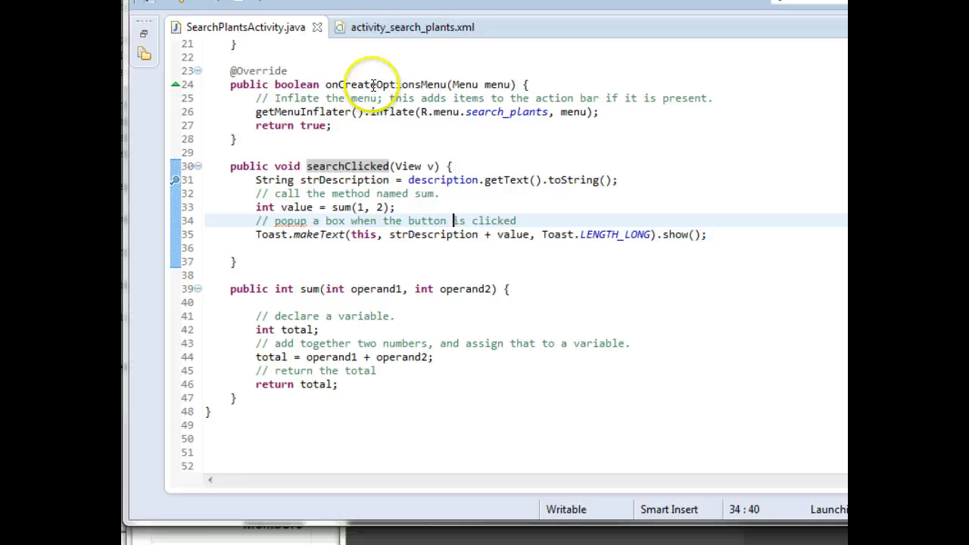
Highlight android:onClick="searchClicked" in the layout XML, view the Graphical Layout, then return to Java
left_click(394, 29)
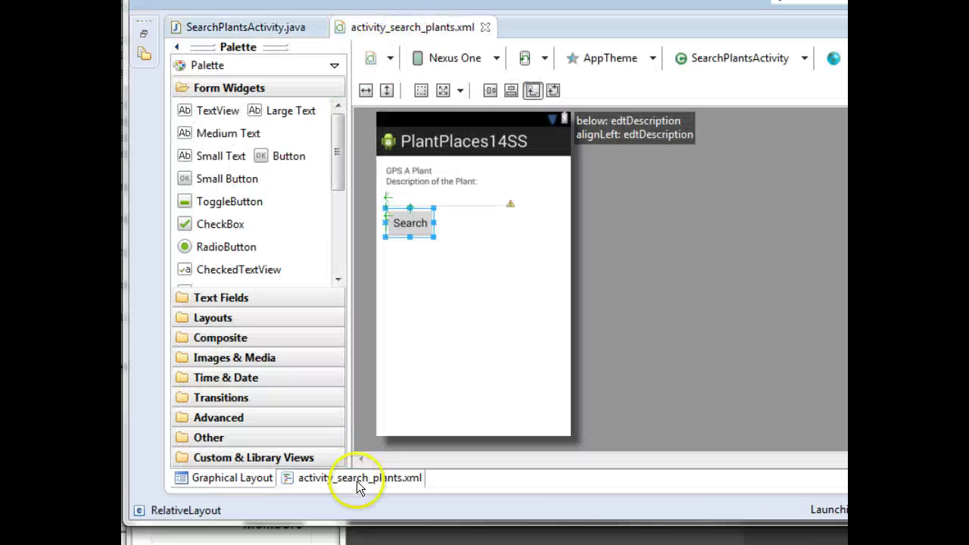
left_click(356, 478)
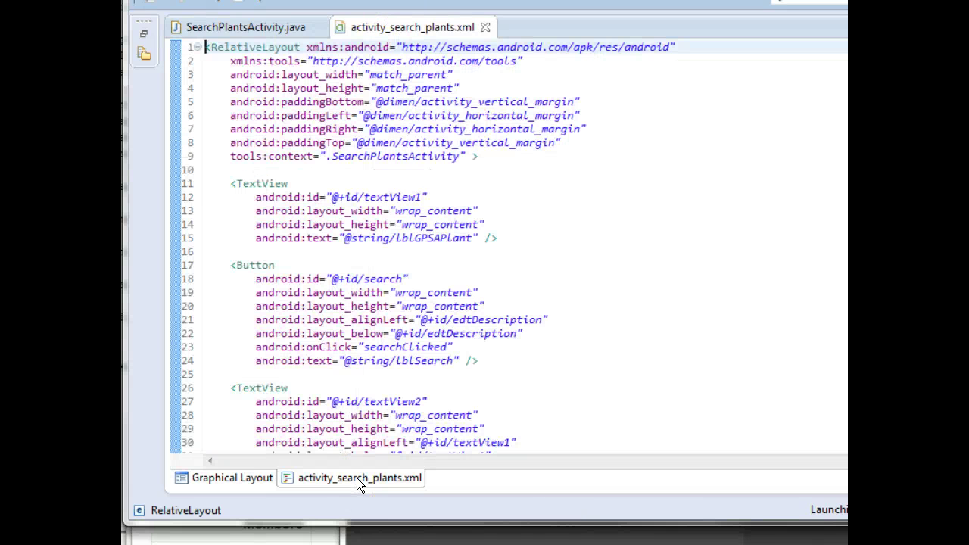
left_click(247, 347)
left_click_drag(247, 347, 455, 346)
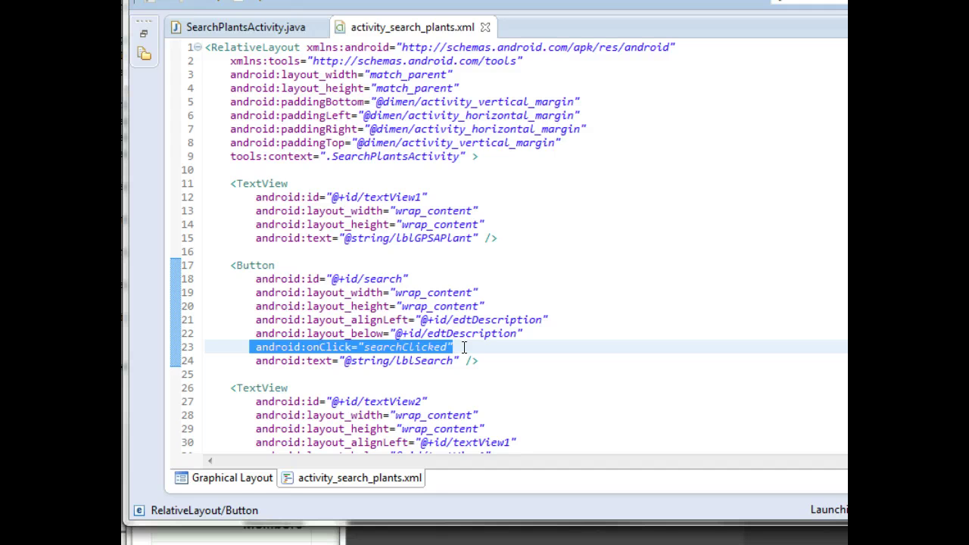
left_click(230, 483)
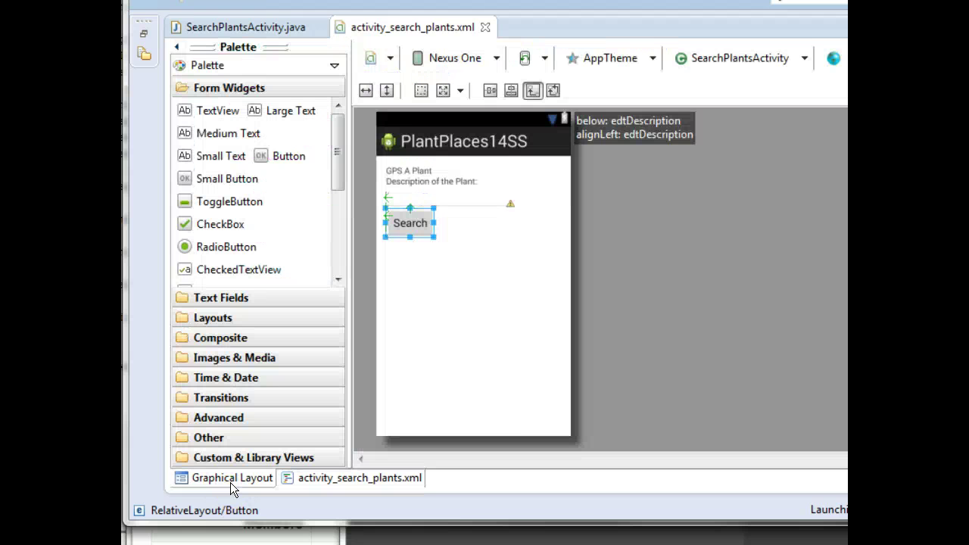
left_click(237, 32)
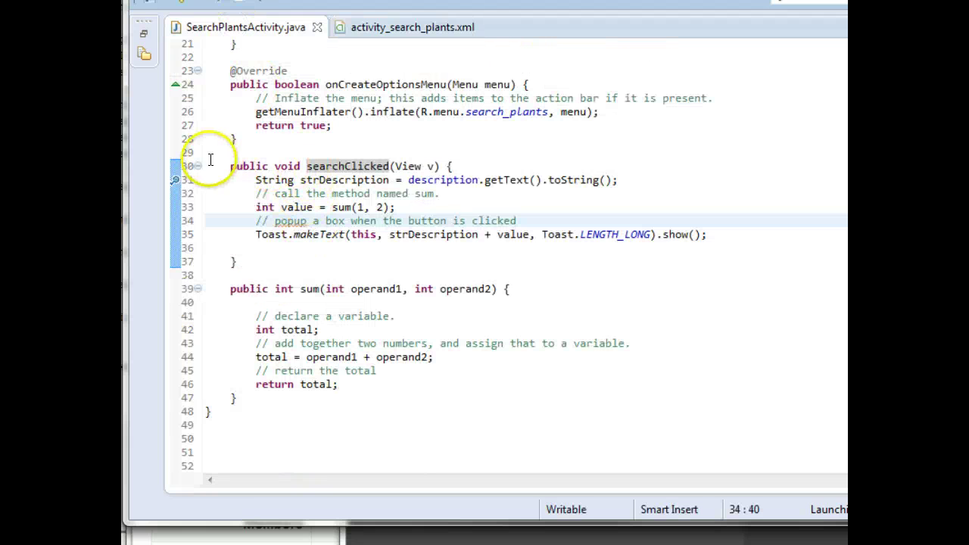
Toggle a breakpoint at line 31 of searchClicked and launch PlantPlaces in debug mode
left_click_drag(230, 166, 451, 166)
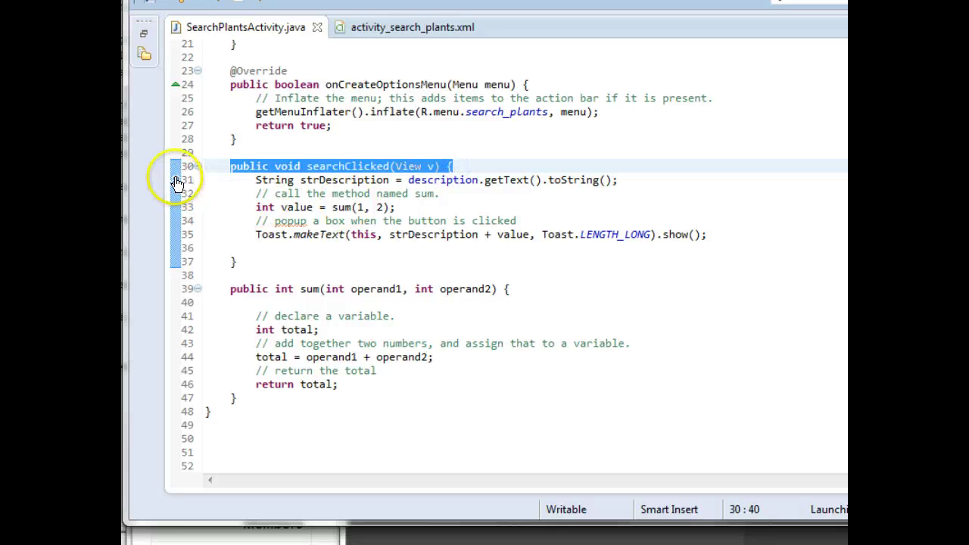
right_click(174, 179)
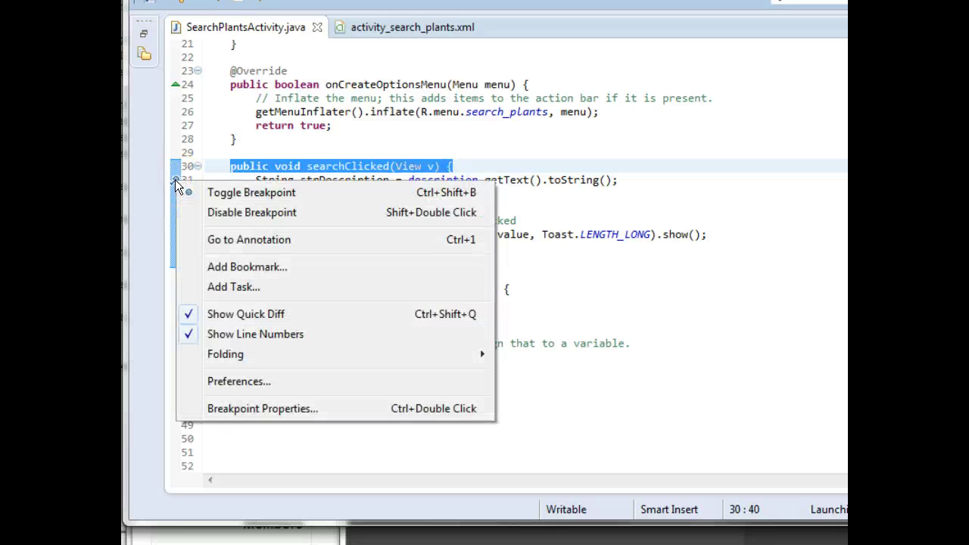
left_click(227, 192)
left_click(290, 125)
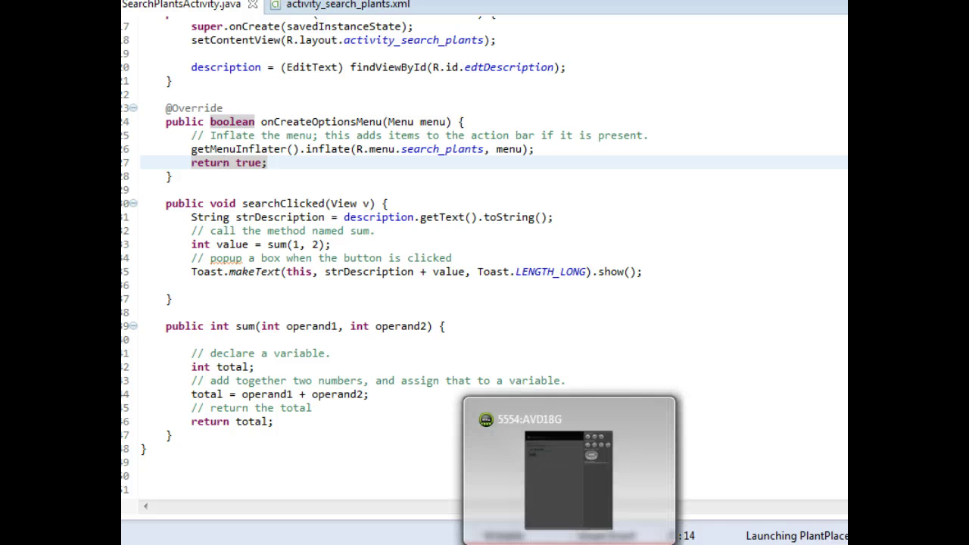
Bring the emulator forward and search with 'I like Fuji apples' to hit the breakpoint
left_click(569, 470)
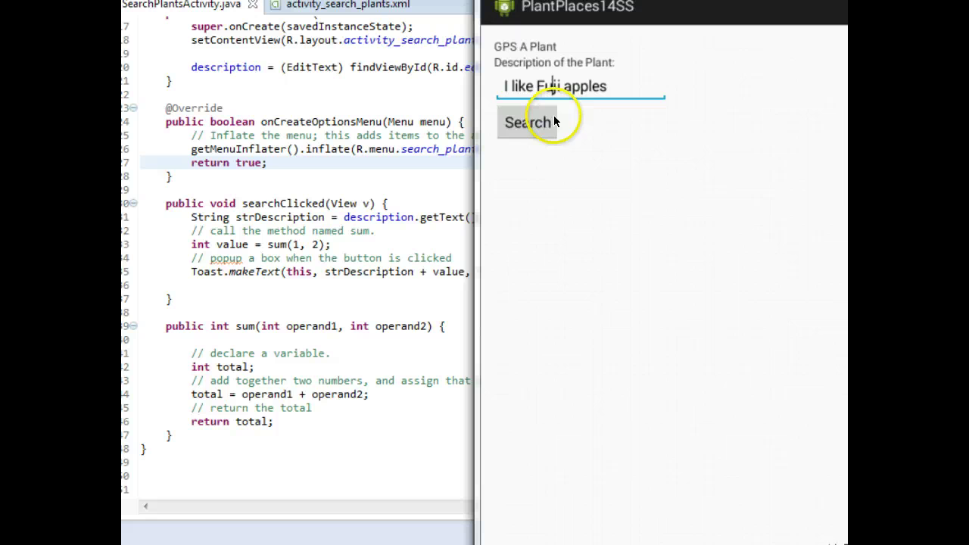
left_click(527, 123)
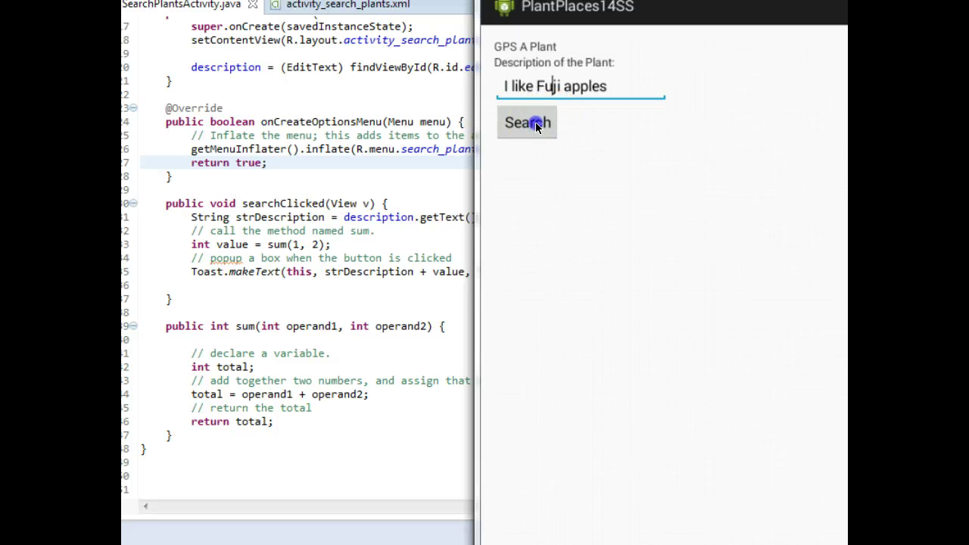
left_click(536, 126)
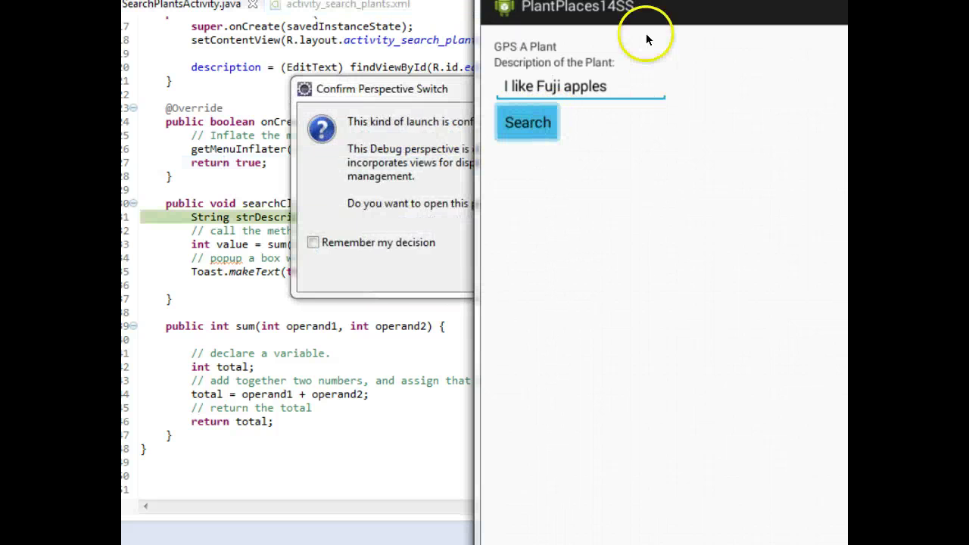
Accept the Confirm Perspective Switch prompt to enter the Debug perspective paused at line 31
left_click(647, 38)
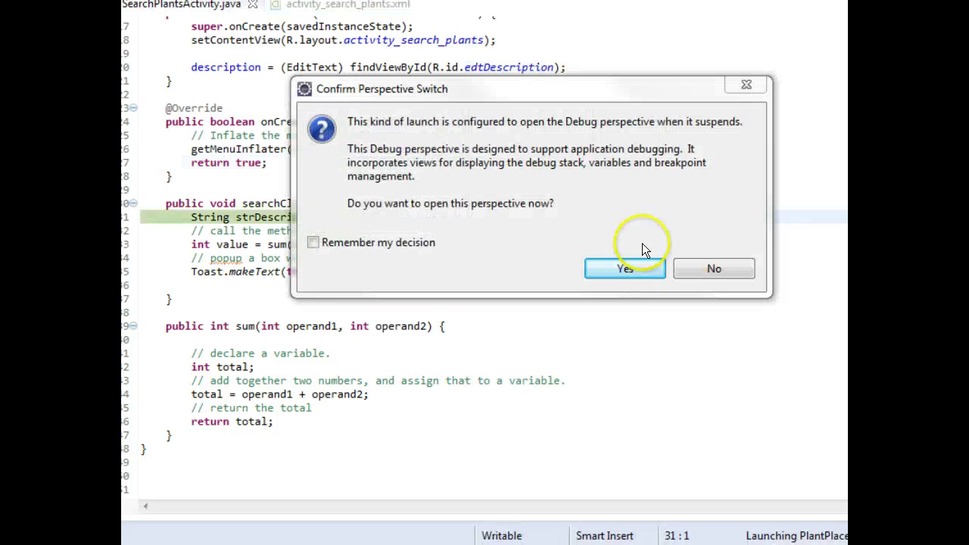
left_click(626, 269)
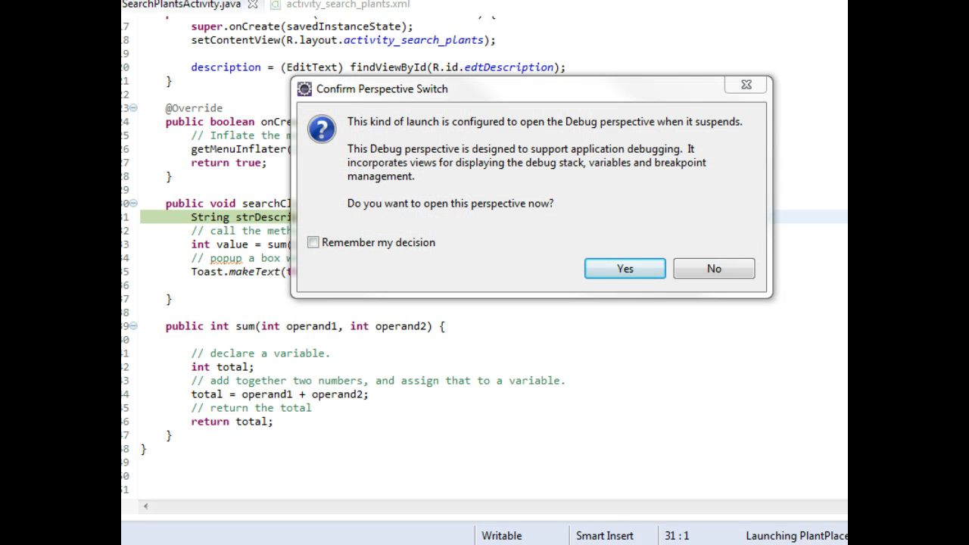
left_click_drag(756, 26, 576, 28)
left_click(515, 205)
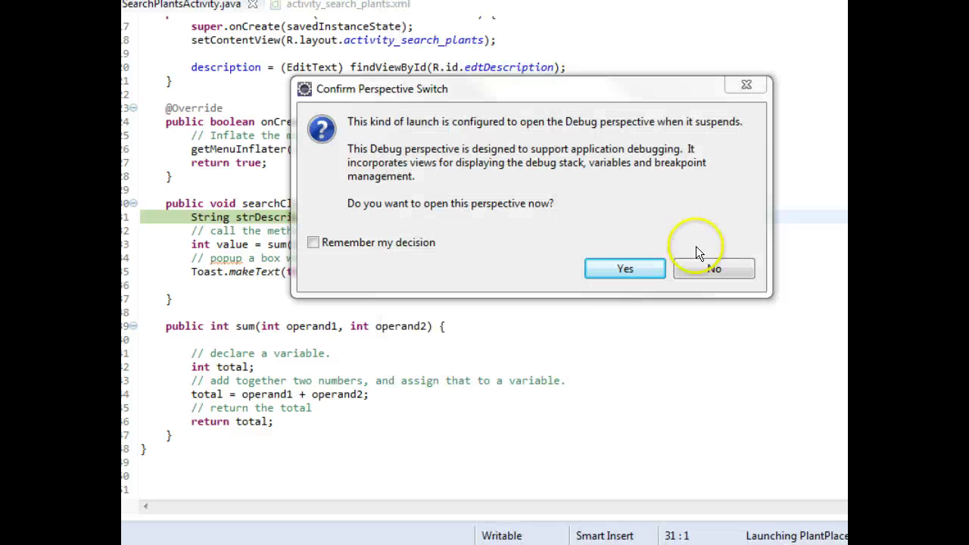
left_click(641, 268)
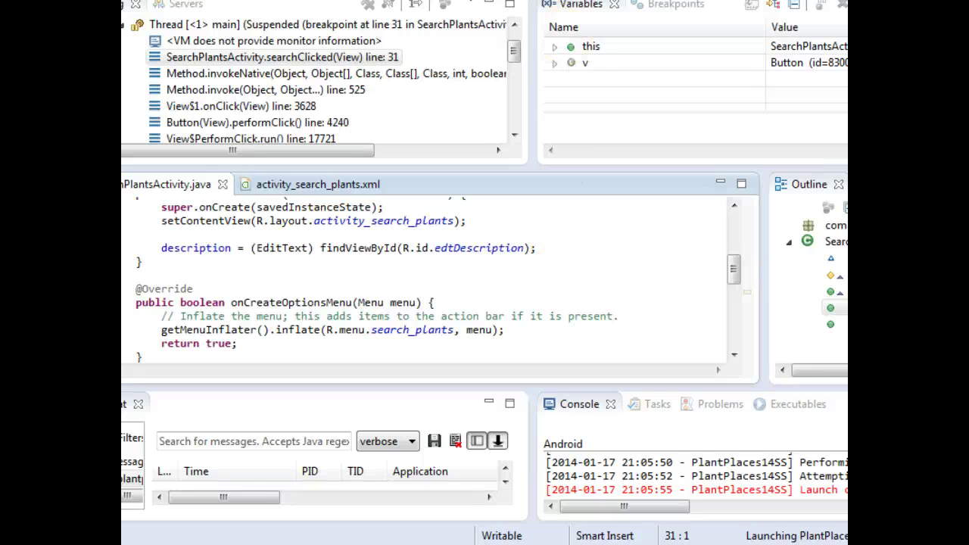
Maximize the SearchPlantsActivity.java editor tab to view paused line 31 full-window
left_click(596, 250)
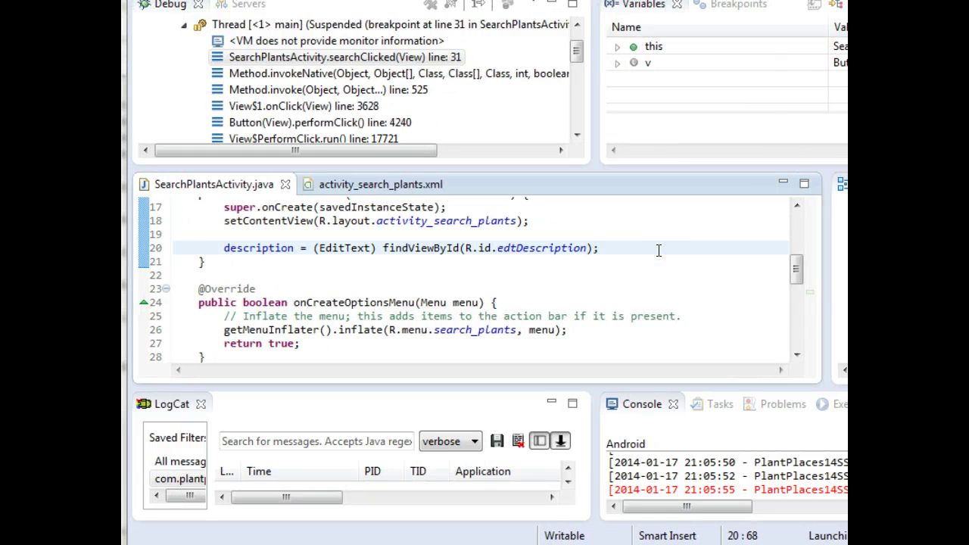
double_click(214, 184)
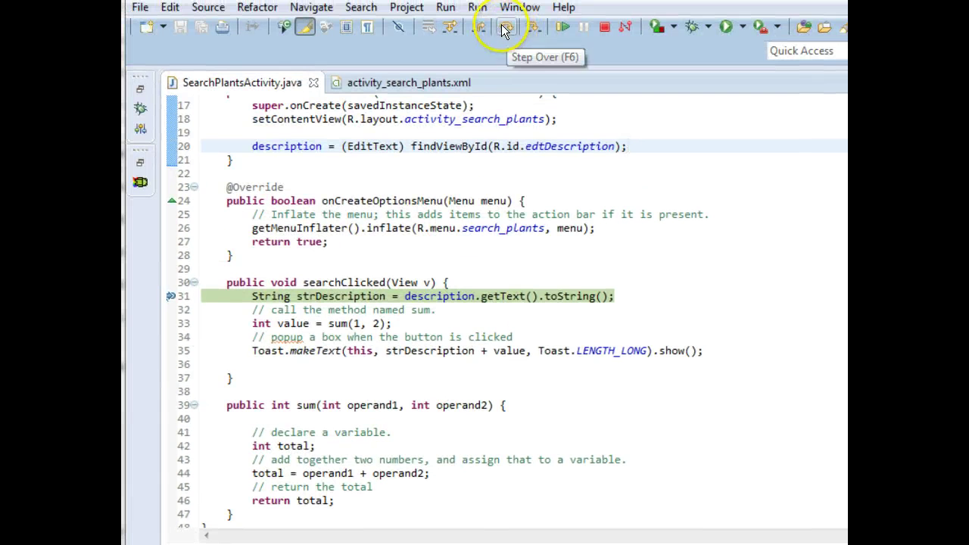
Step over line 31 to reach line 33, then restore the Debug perspective panes
left_click(538, 214)
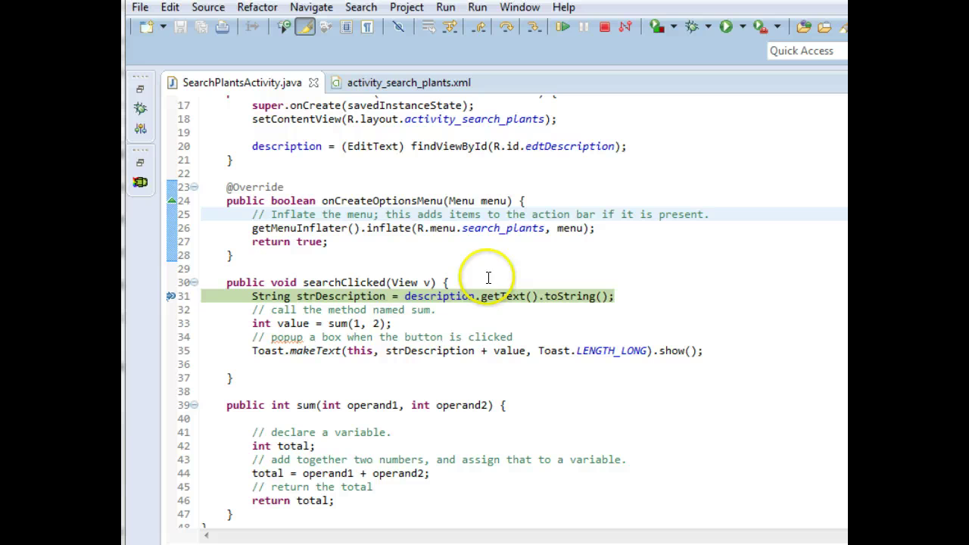
left_click(506, 27)
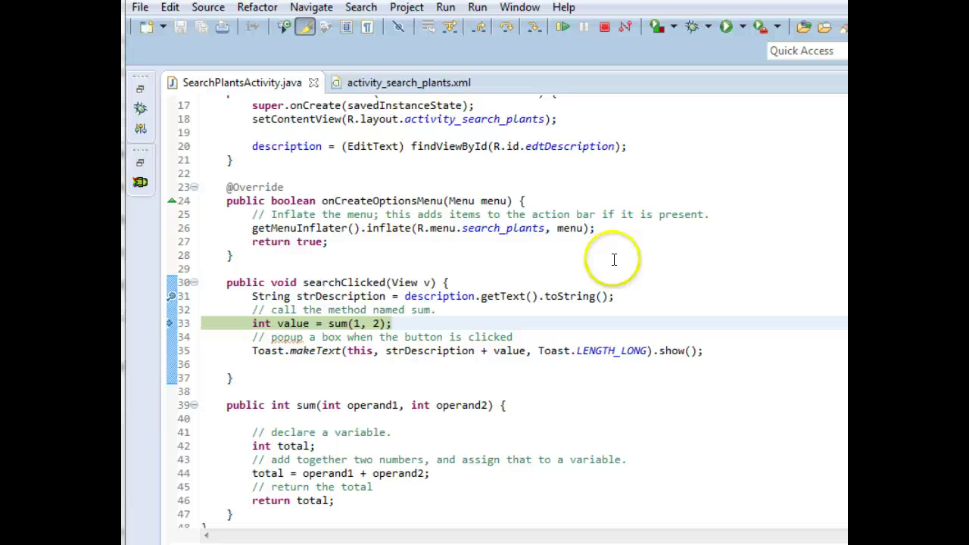
left_click(614, 260)
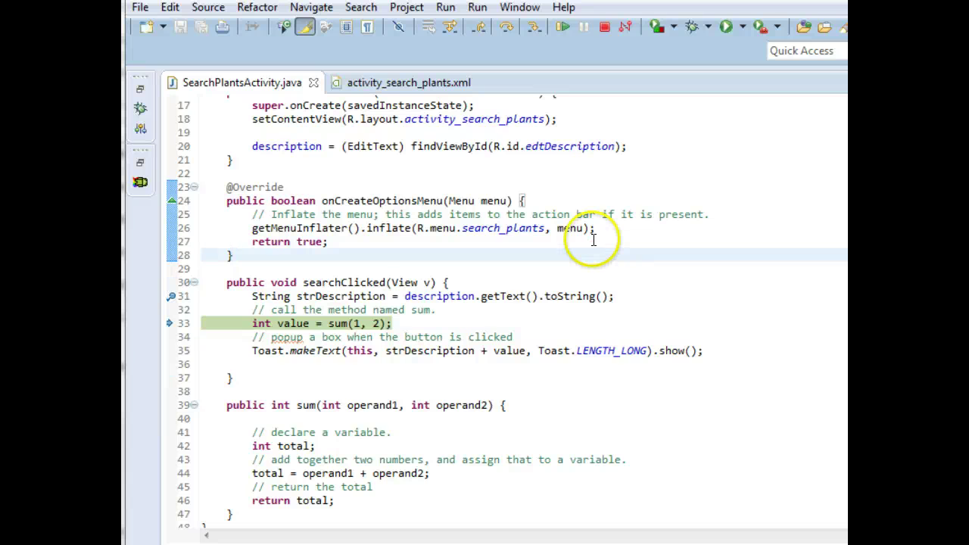
double_click(242, 82)
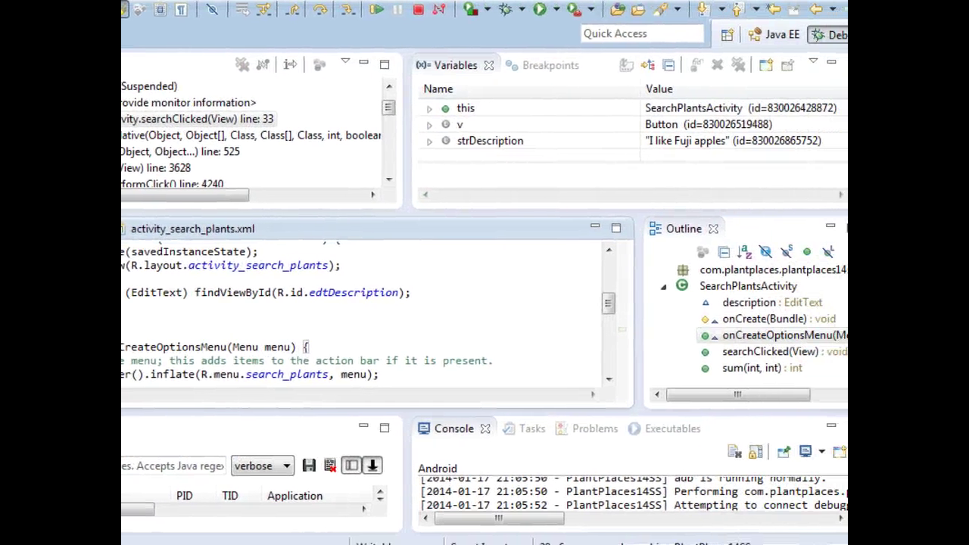
left_click(492, 141)
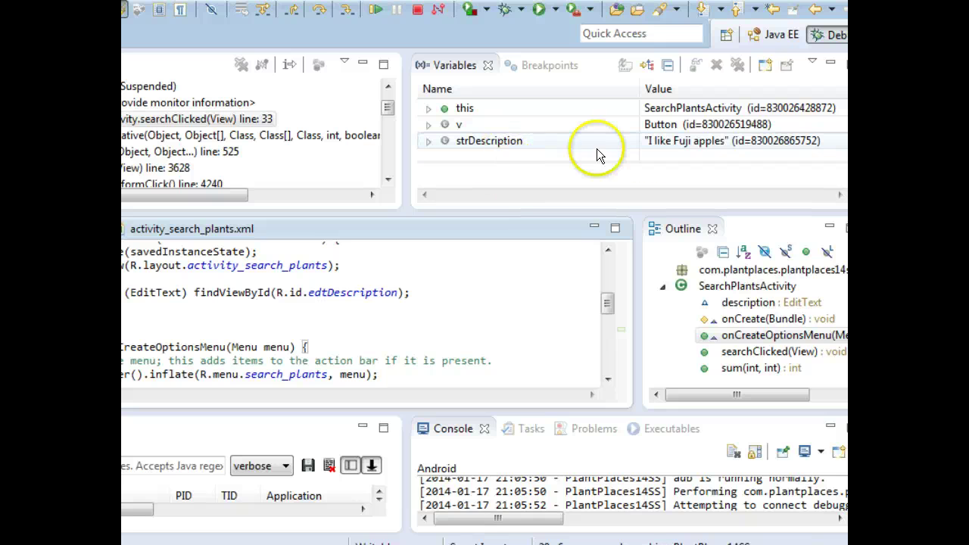
left_click(695, 140)
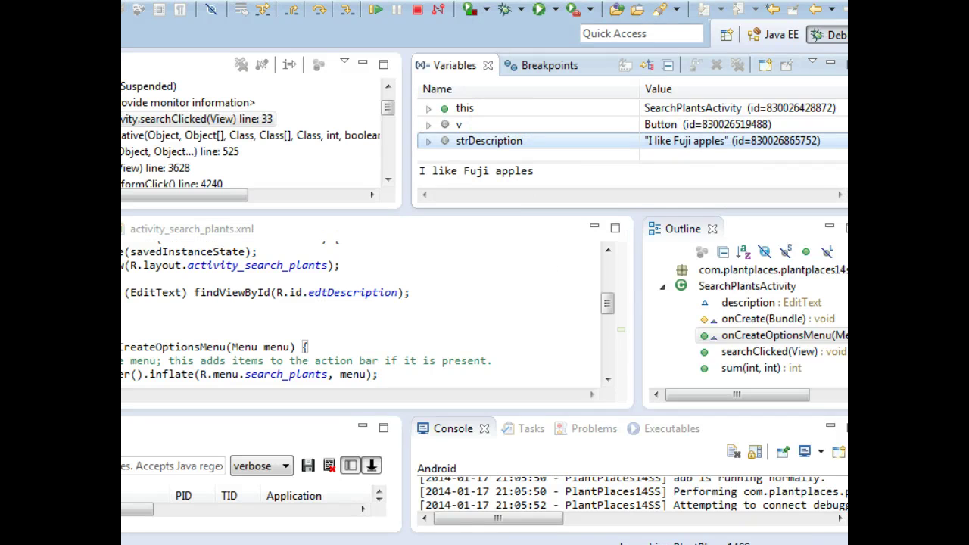
key("alt+Tab")
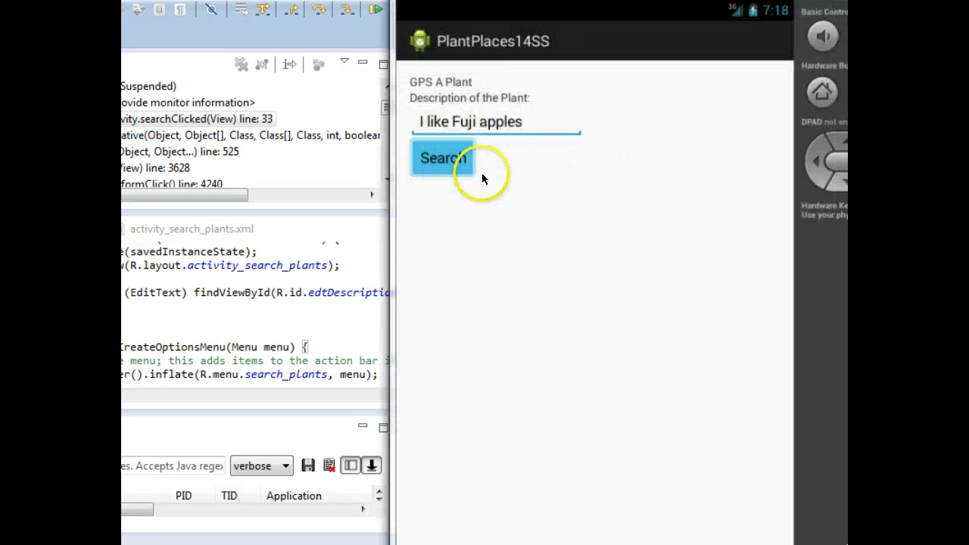
left_click_drag(555, 39, 893, 53)
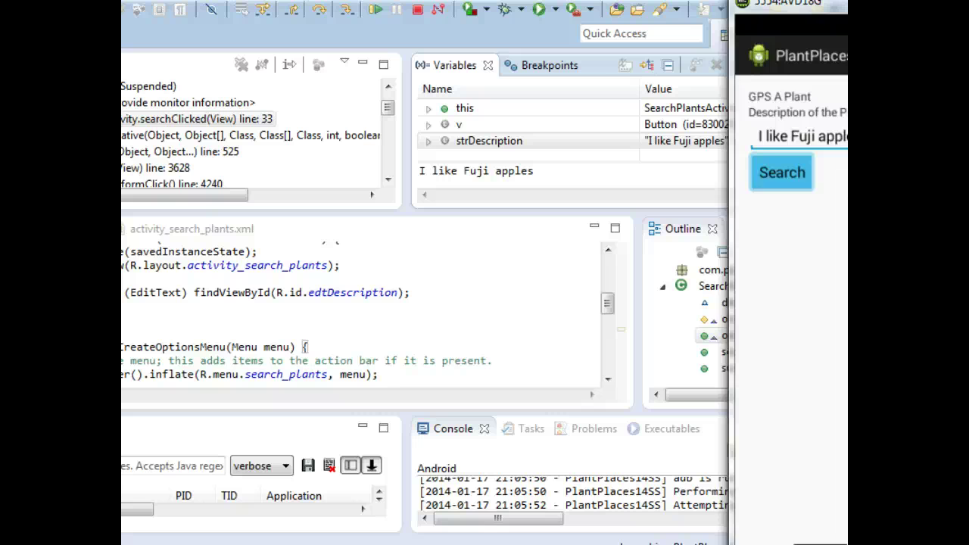
key("alt+Tab")
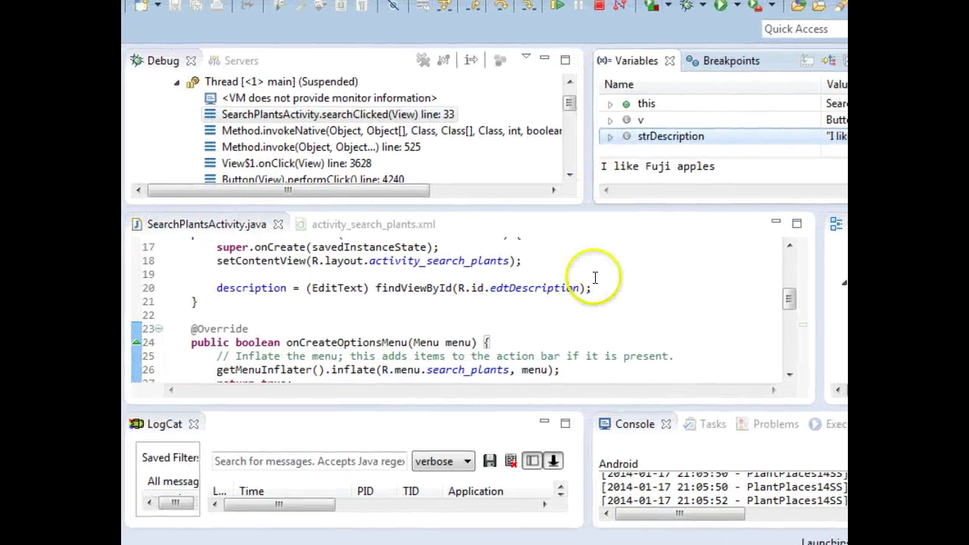
scroll(594, 278, "up", 3)
scroll(594, 278, "down", 6)
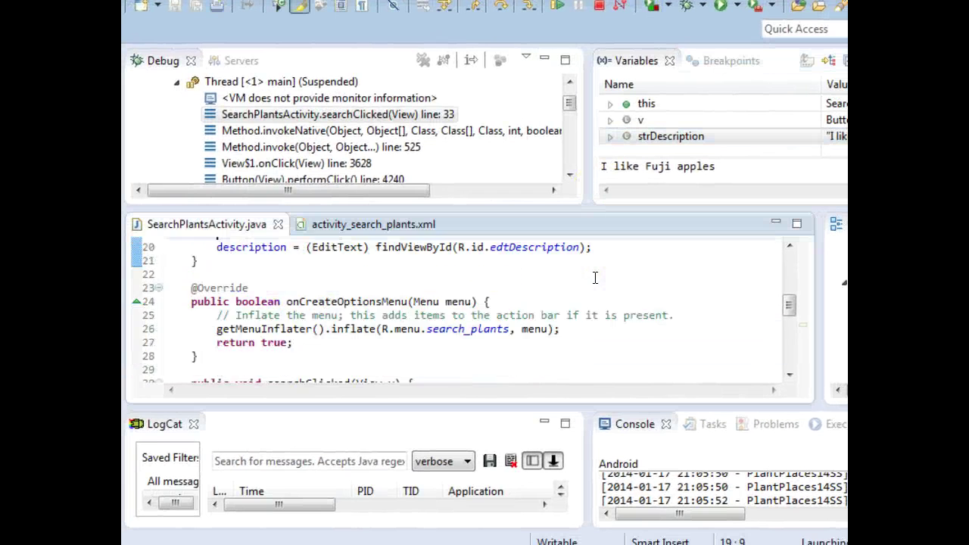
scroll(594, 277, "down", 3)
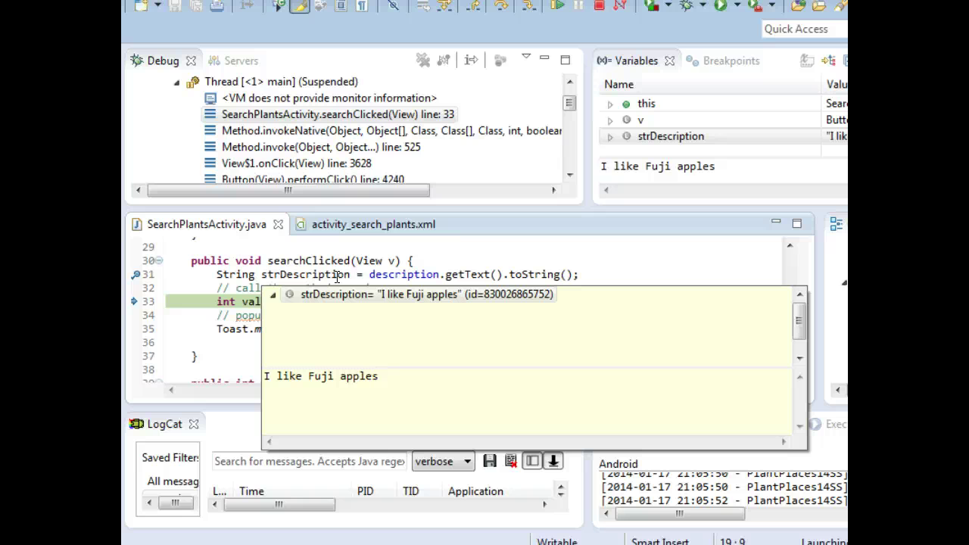
mouse_move(306, 274)
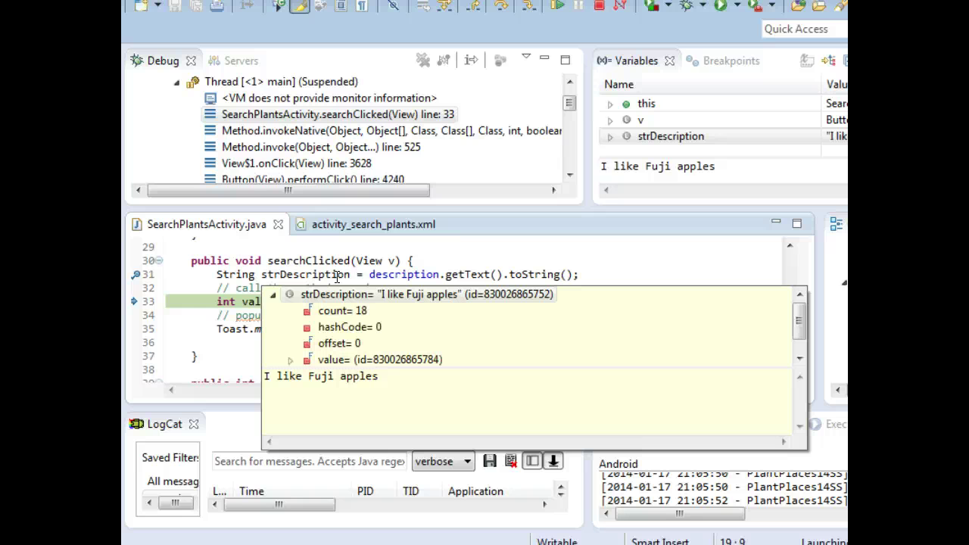
Check strDescription's hover value, 'I like Fuji apples', then dismiss the popup
left_click(325, 382)
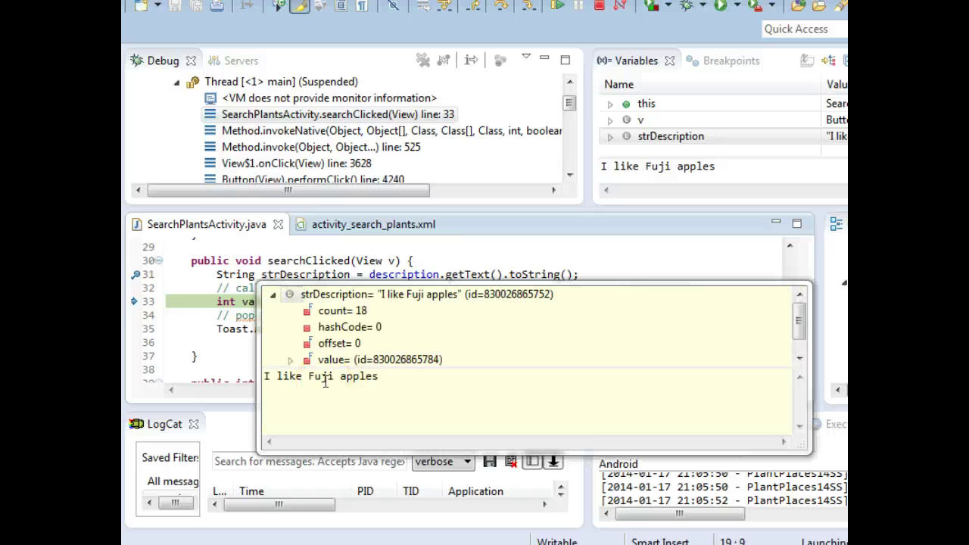
left_click(407, 257)
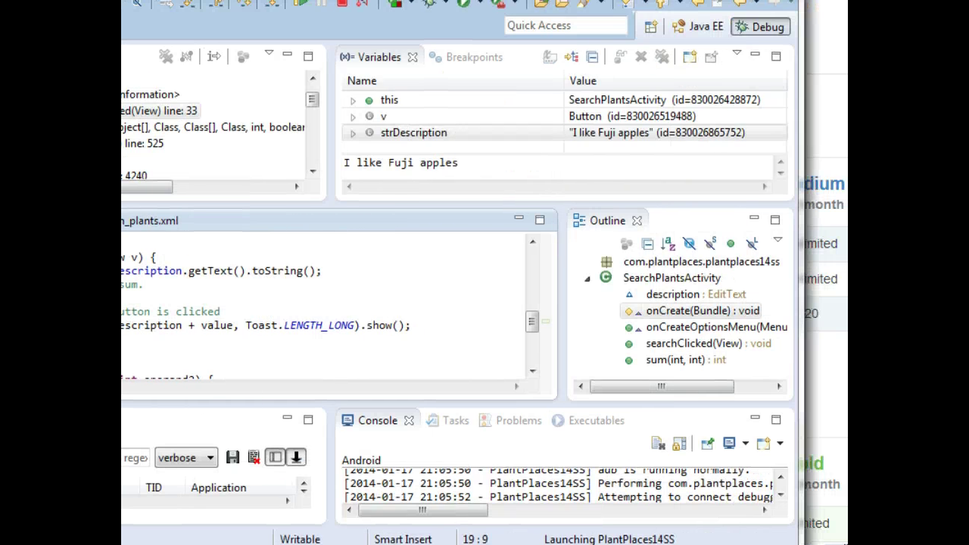
Replace 'Fuji' with 'Braeburn' in strDescription's Variables value, making it 'I like Braeburn apples'
left_click(604, 131)
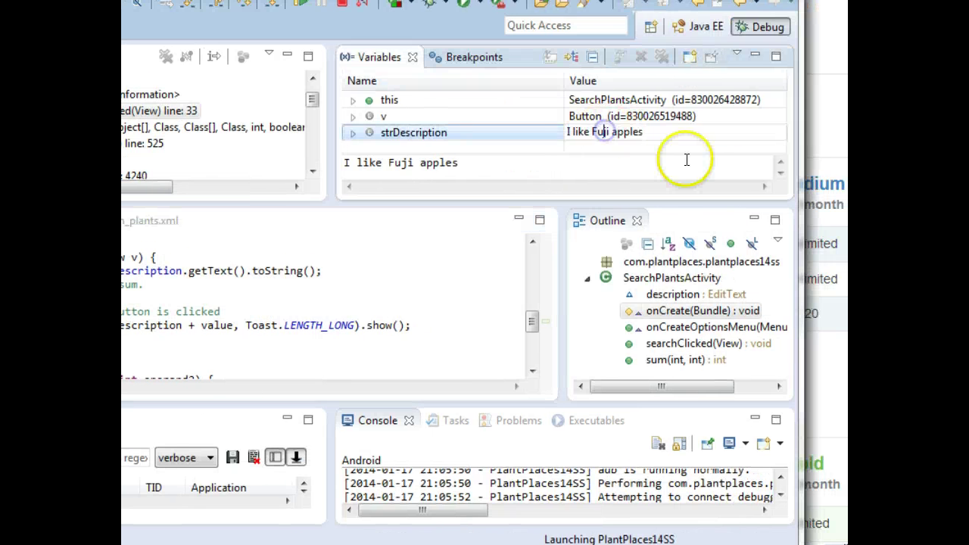
key("shift+ctrl+Left")
type("Braeburn")
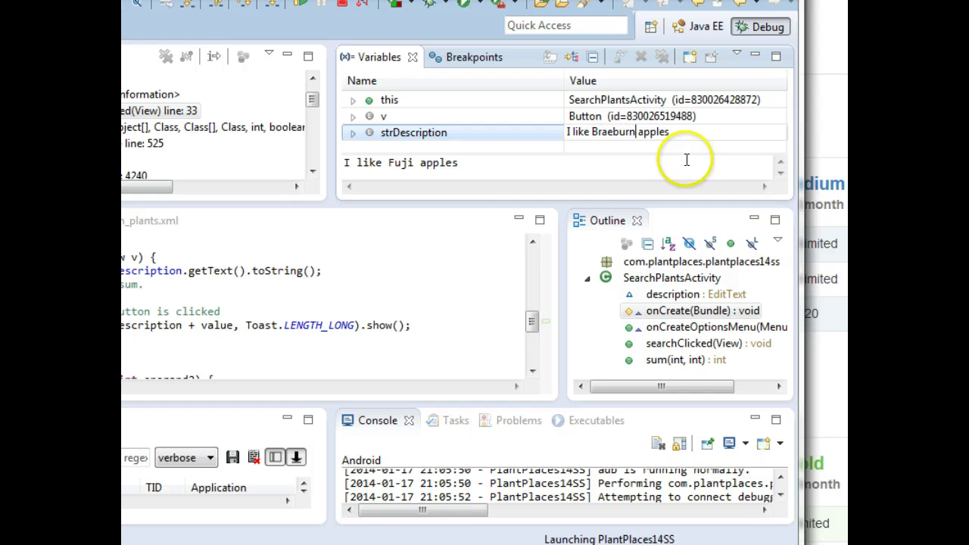
key("Return")
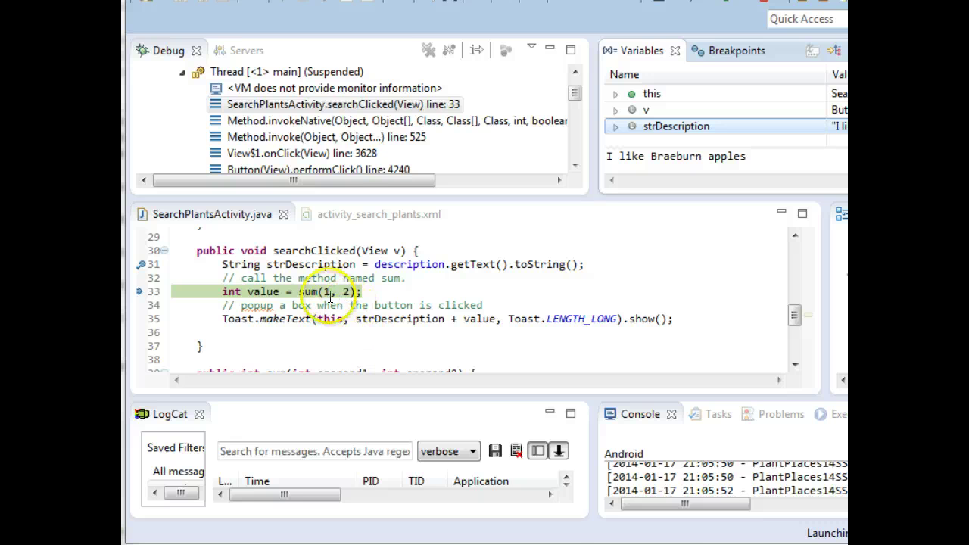
left_click_drag(300, 292, 361, 293)
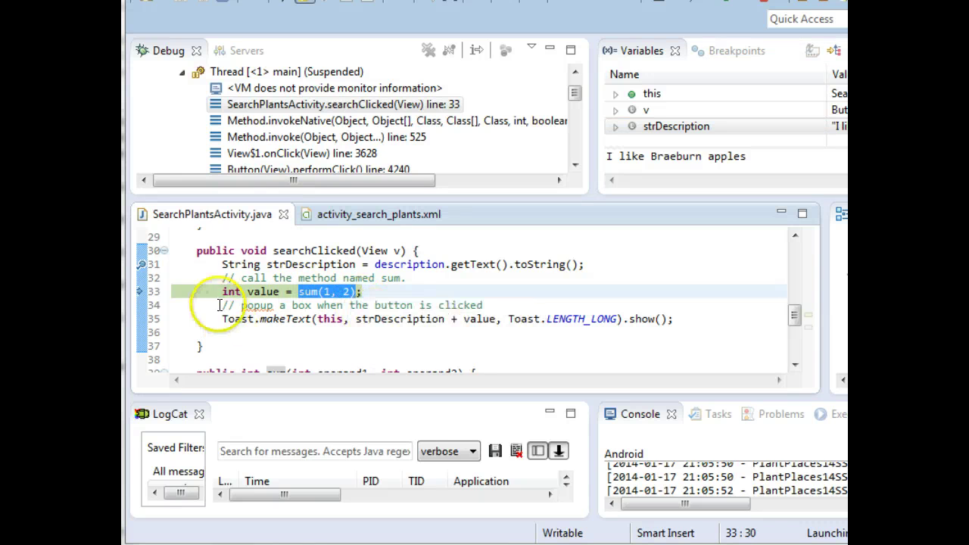
scroll(219, 305, "down", 9)
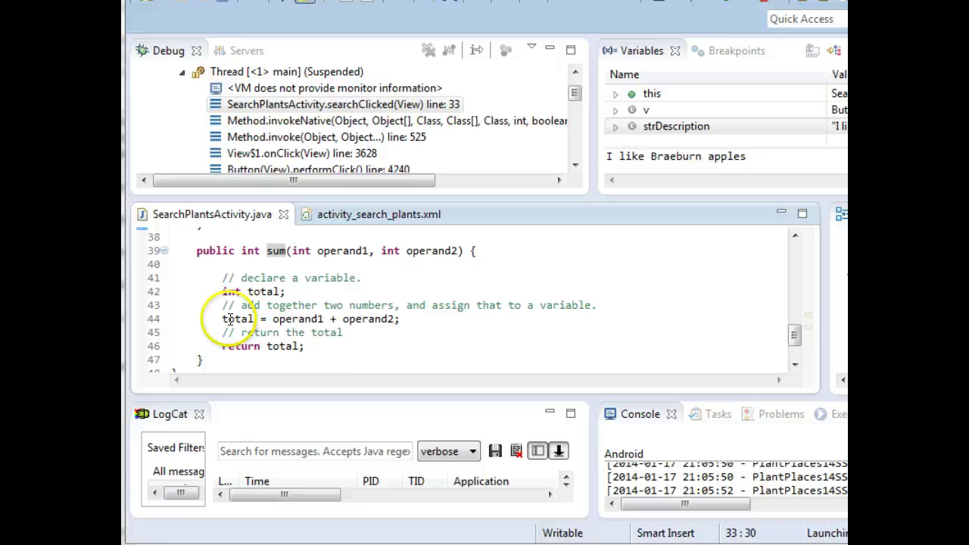
scroll(229, 310, "up", 6)
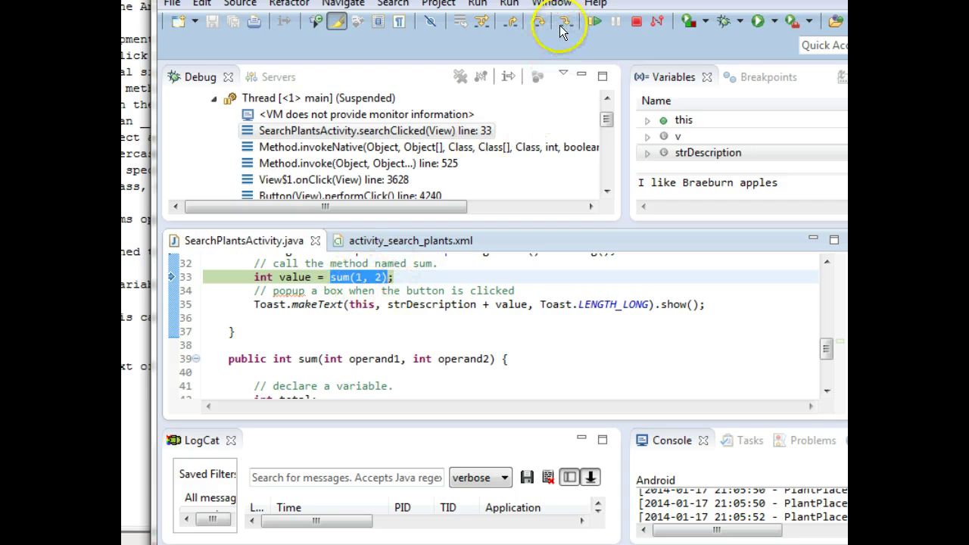
Step into sum and widen the Value column to show operand1 = 1, operand2 = 2
left_click(564, 25)
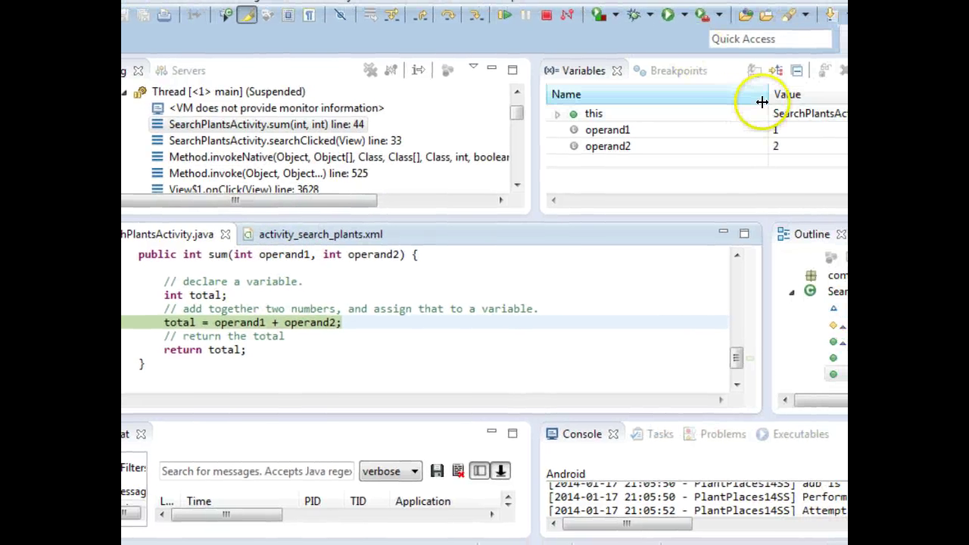
left_click_drag(765, 95, 674, 95)
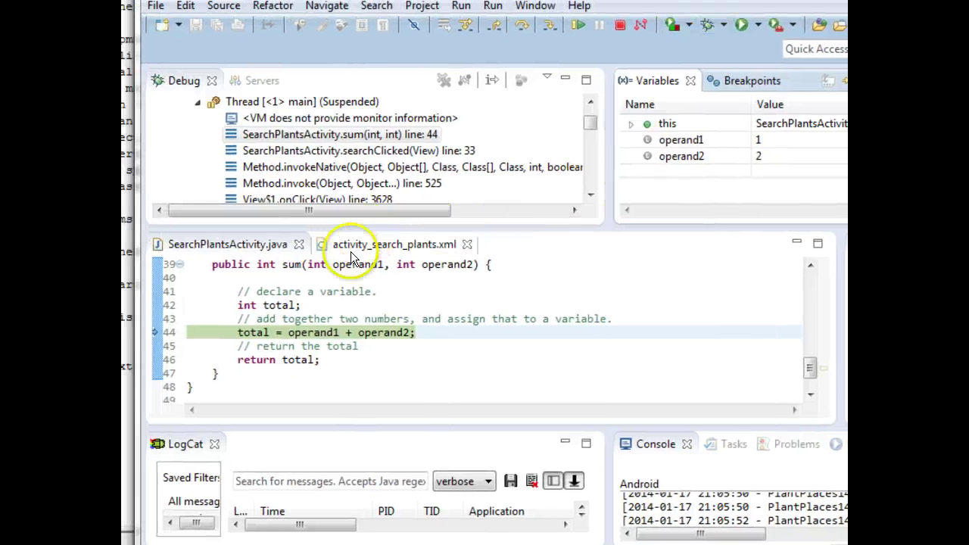
left_click(761, 157)
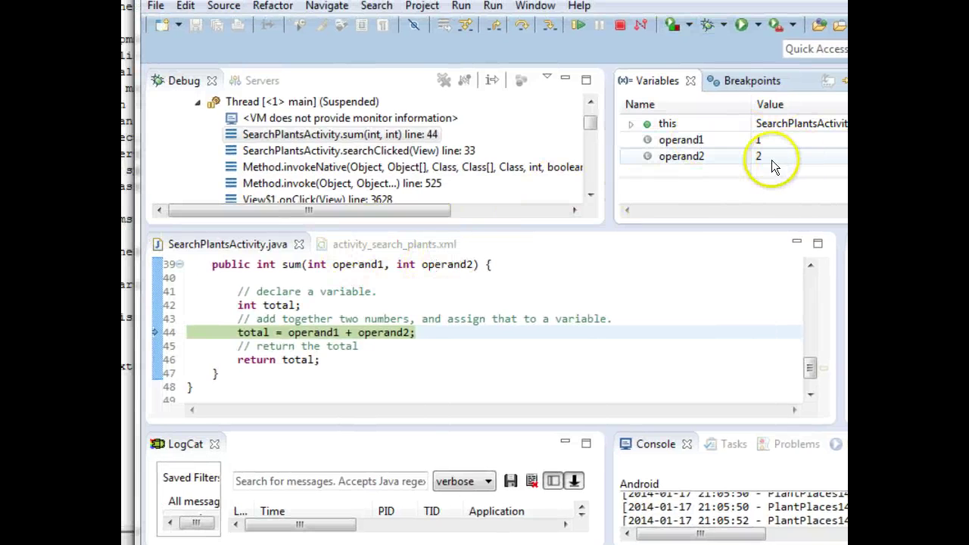
left_click(499, 303)
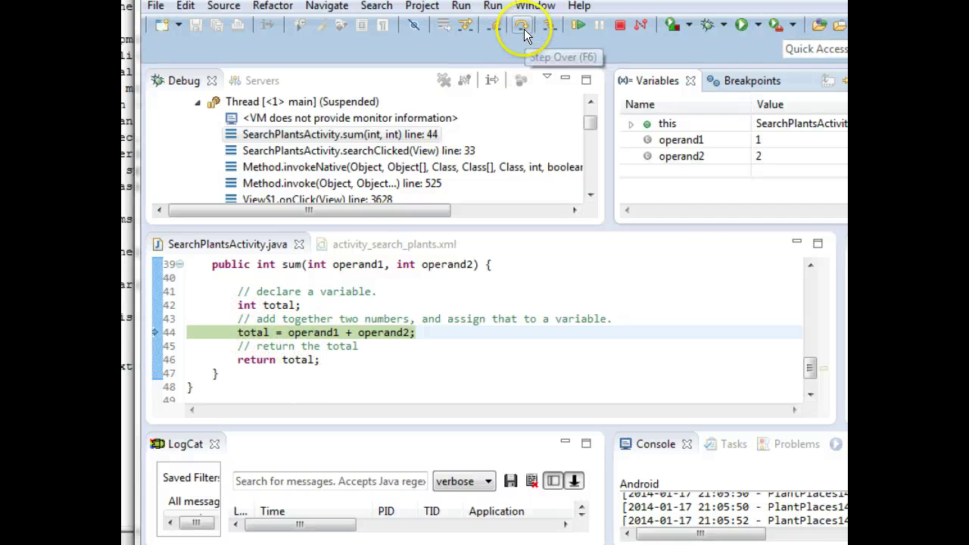
Step over the addition so total becomes 3, then return to searchClicked line 33
left_click_drag(700, 227, 701, 234)
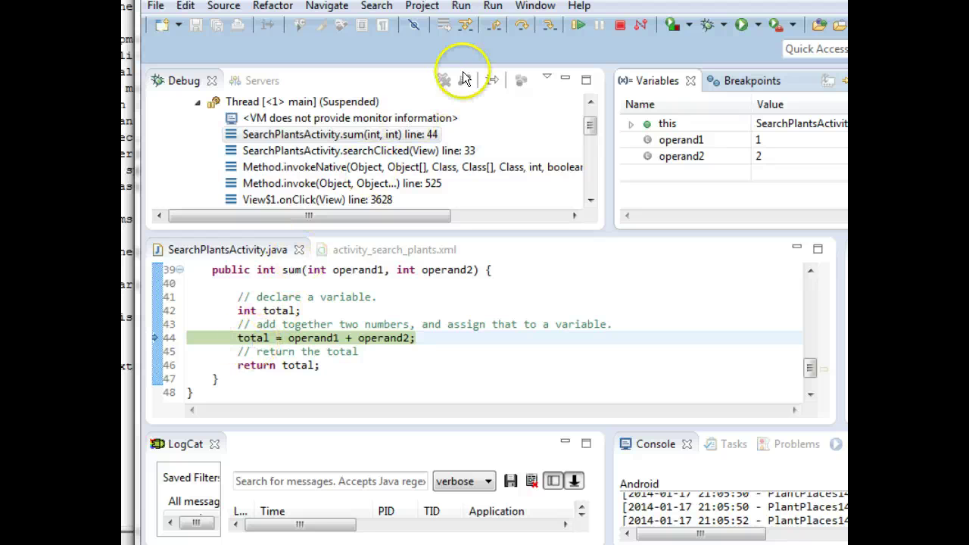
left_click(518, 29)
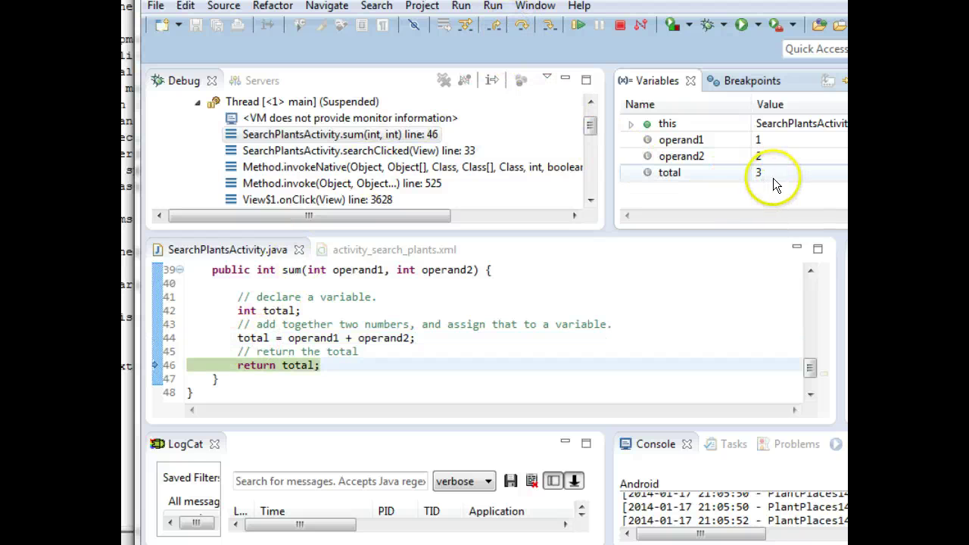
left_click(527, 29)
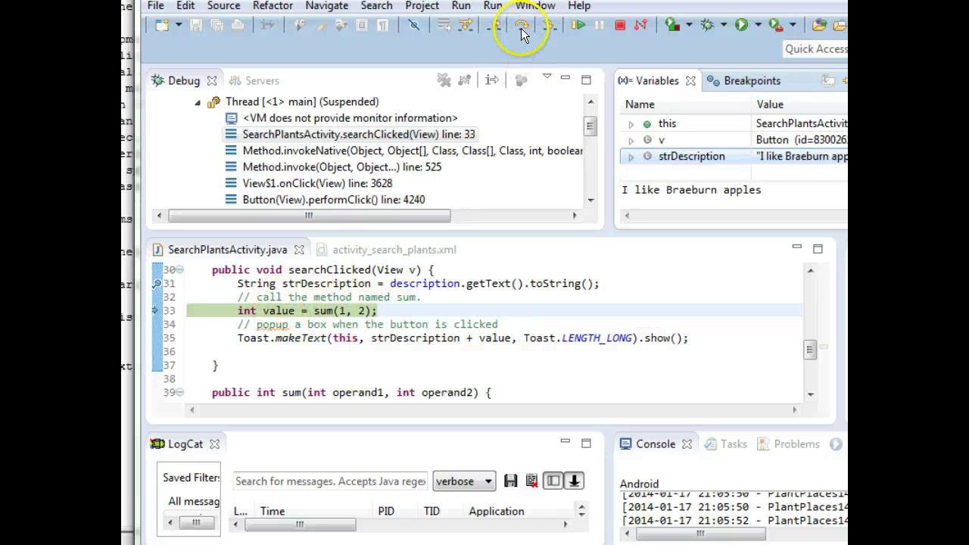
Step over to the Toast line, then resume so 'I like Braeburn apples3' appears
left_click(523, 26)
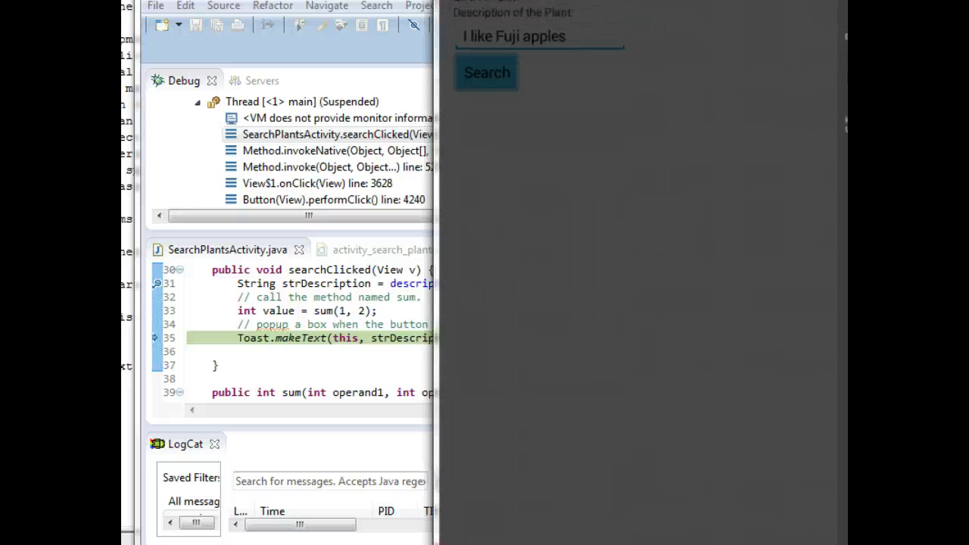
left_click(409, 49)
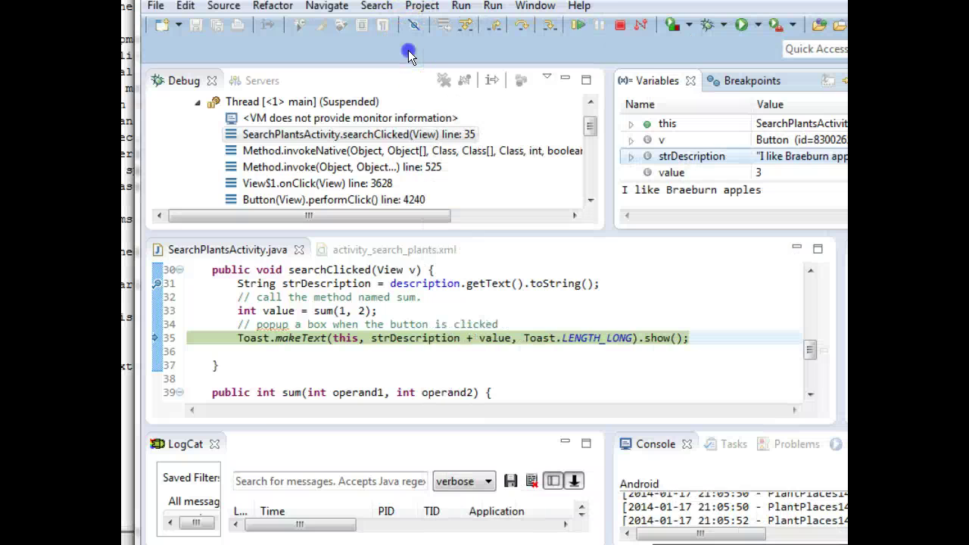
left_click(579, 26)
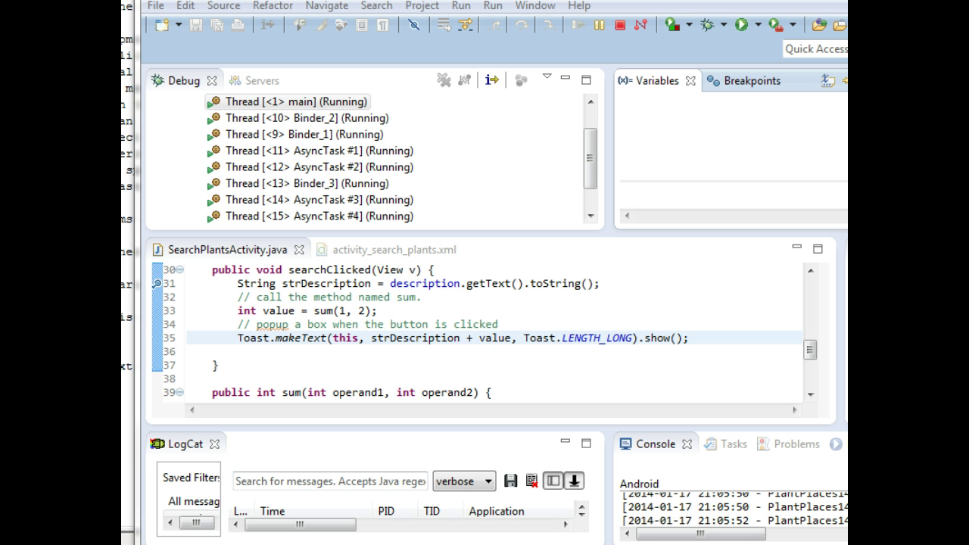
left_click(499, 338)
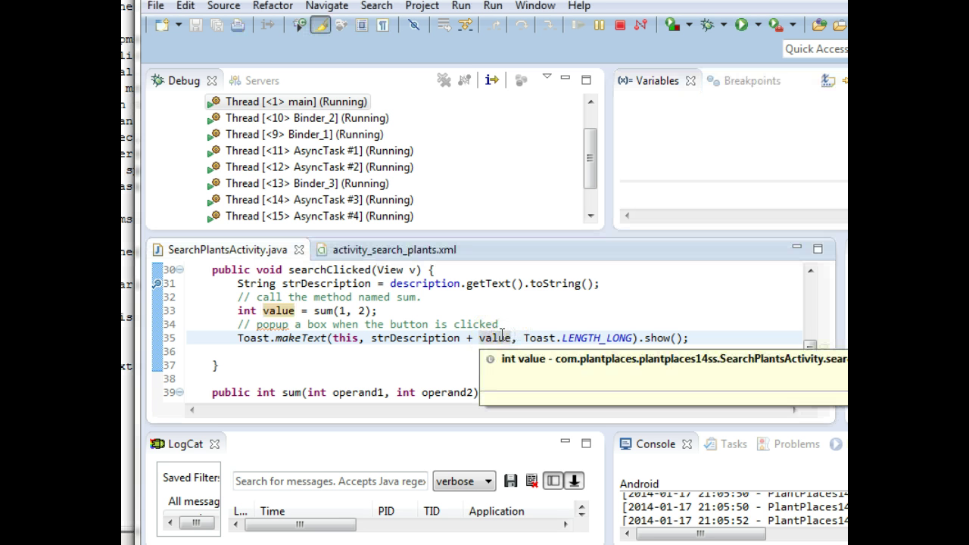